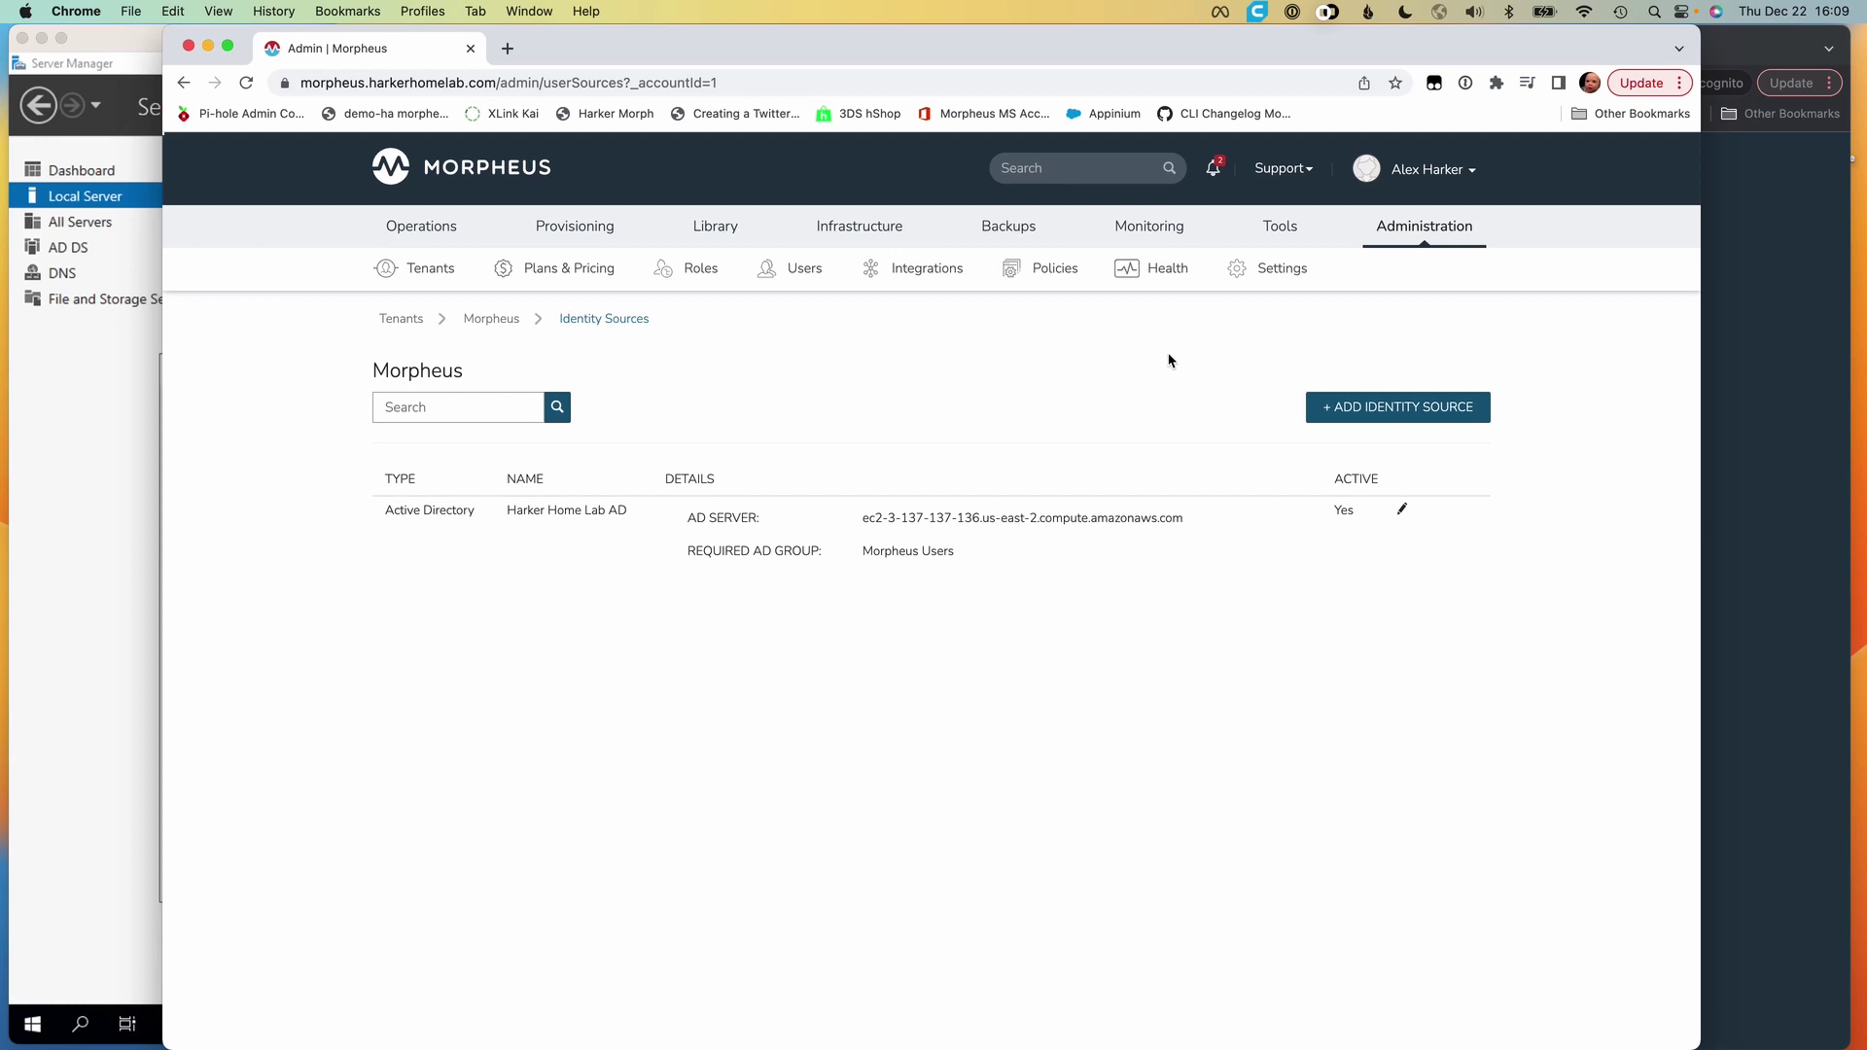
# Open the Morpheus master tenant and view its identity sources
pyautogui.moveTo(1386, 244)
pyautogui.click(1436, 269)
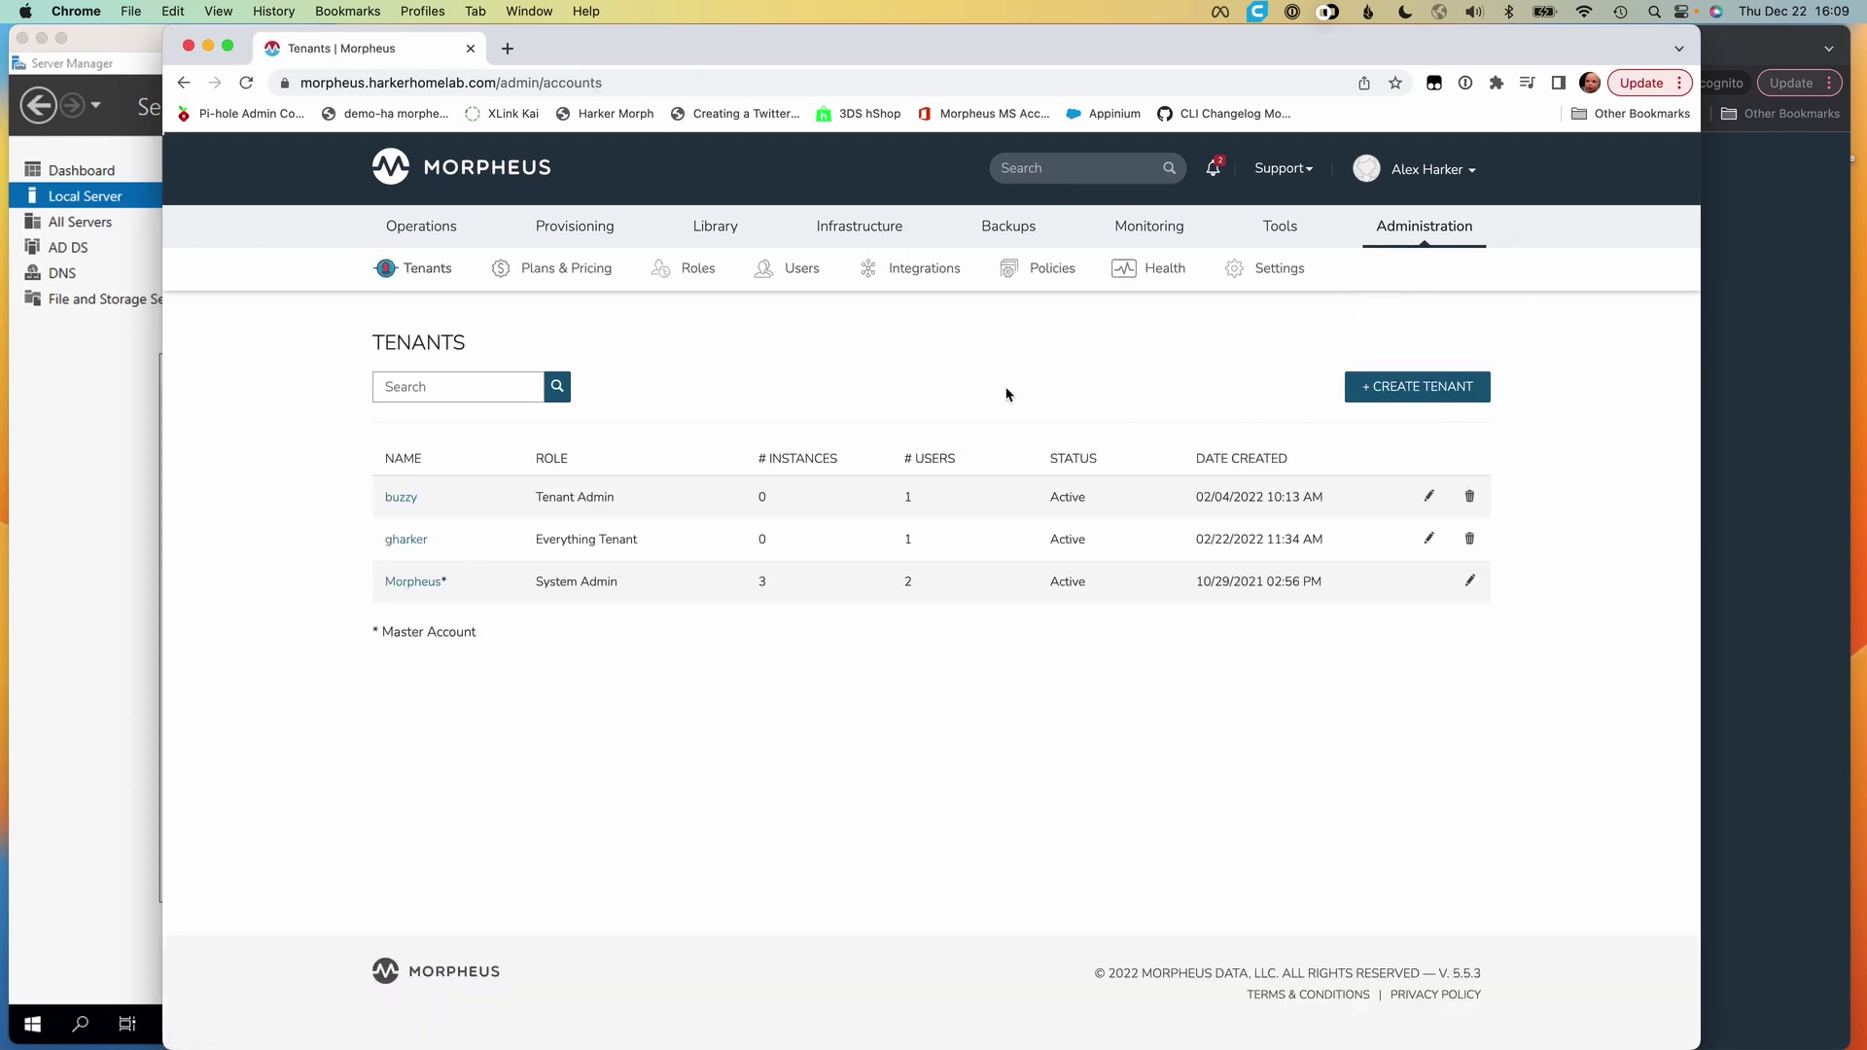
pyautogui.click(401, 581)
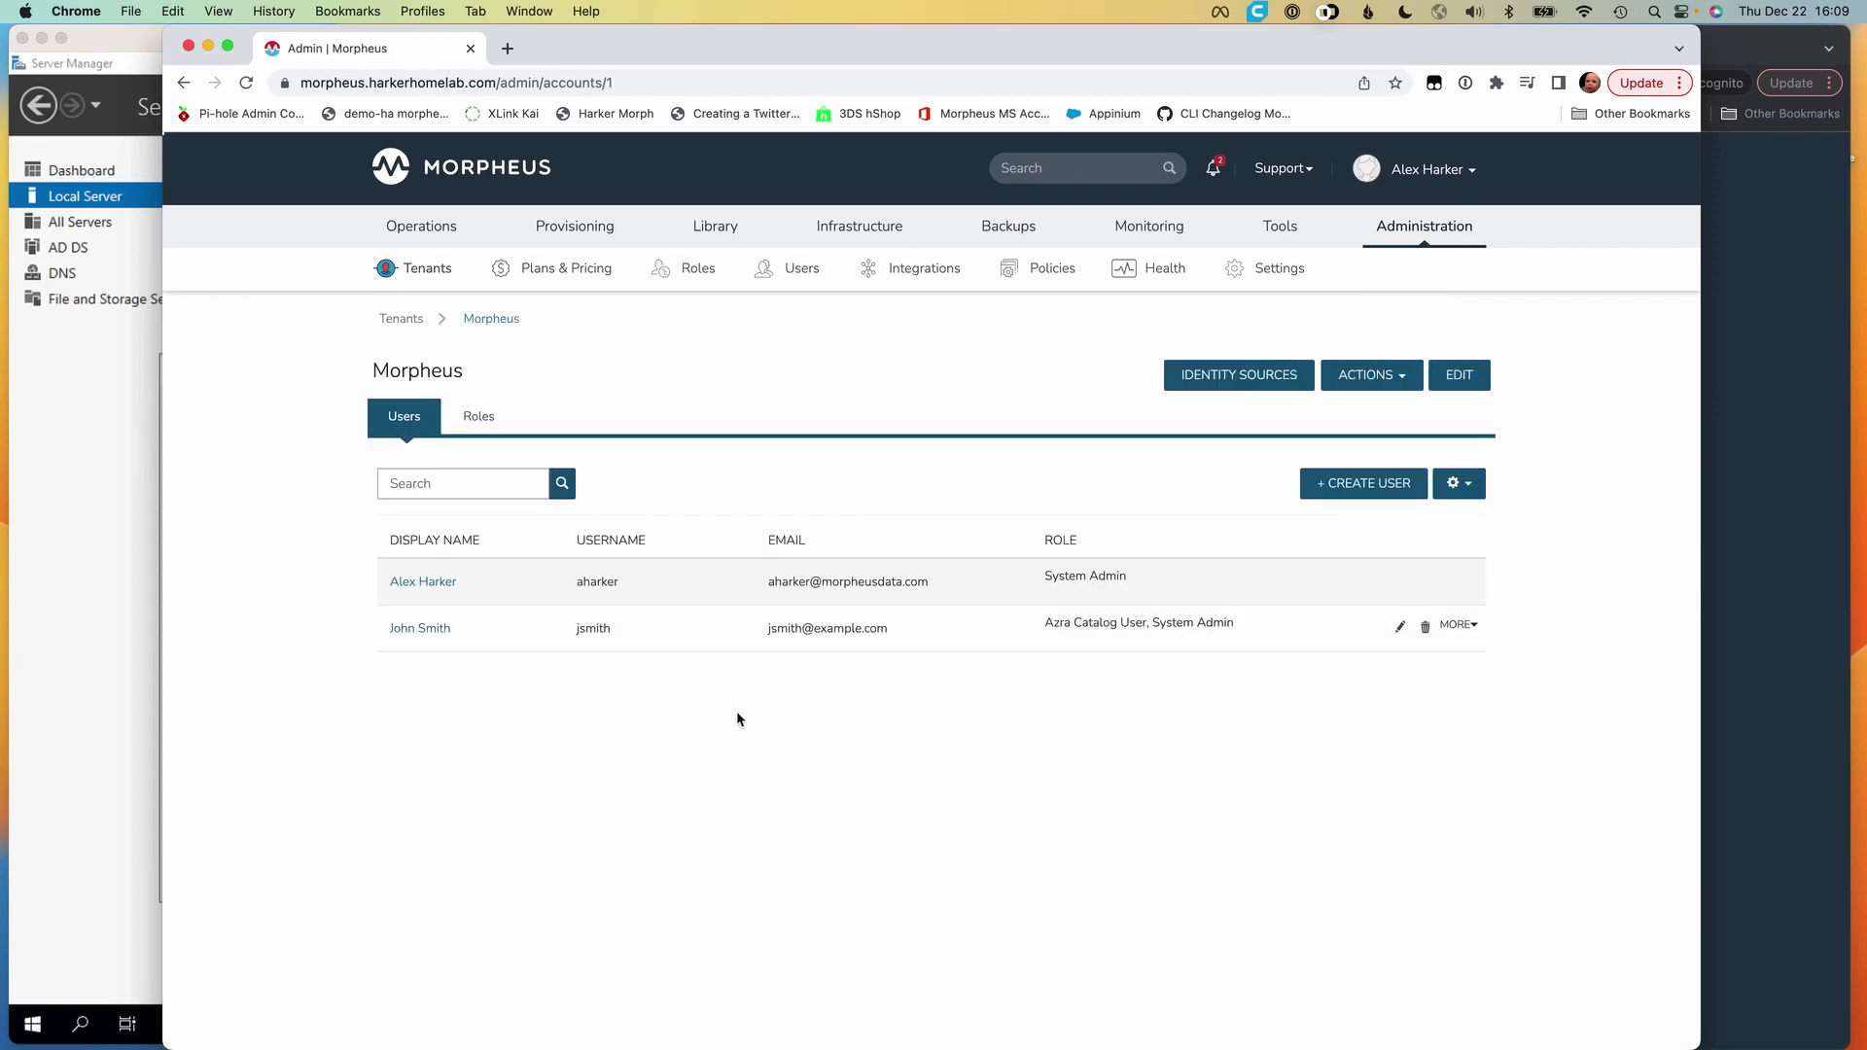
pyautogui.click(1231, 384)
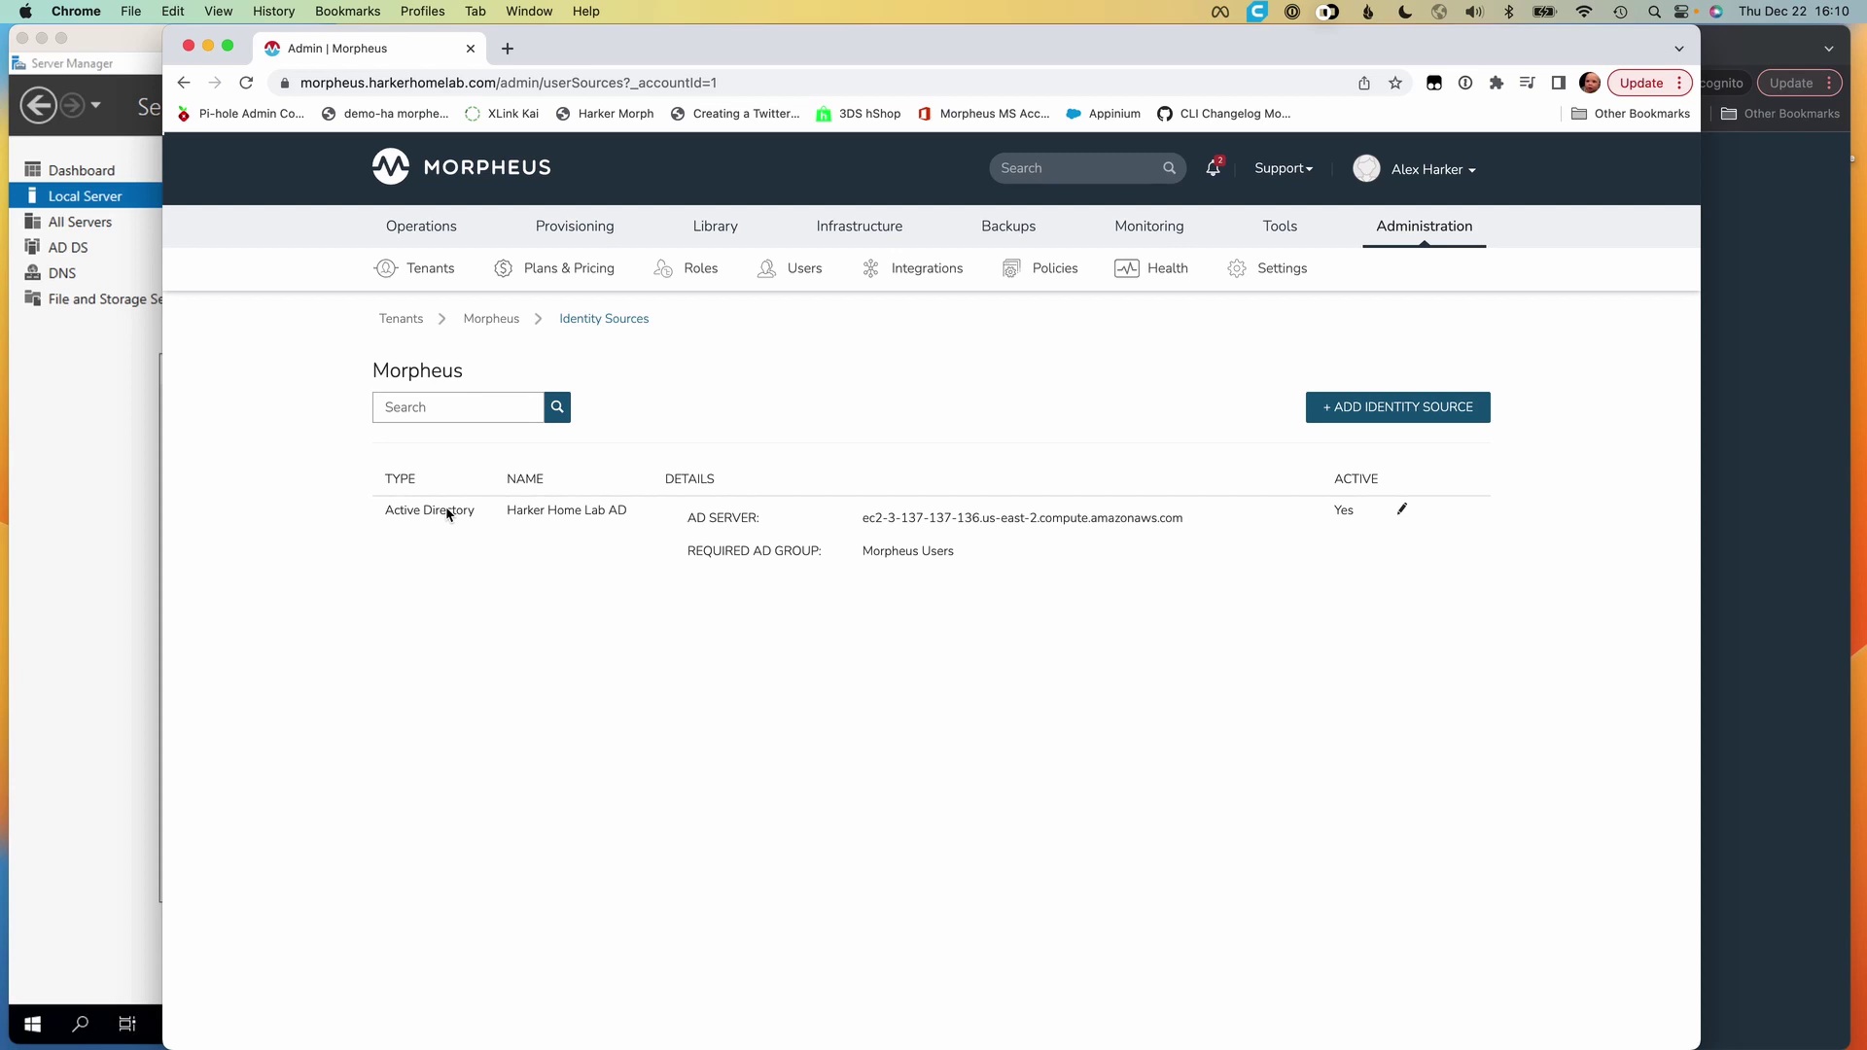
# In the domain controller session, confirm the first test user belongs to Morpheus Admins
pyautogui.click(143, 44)
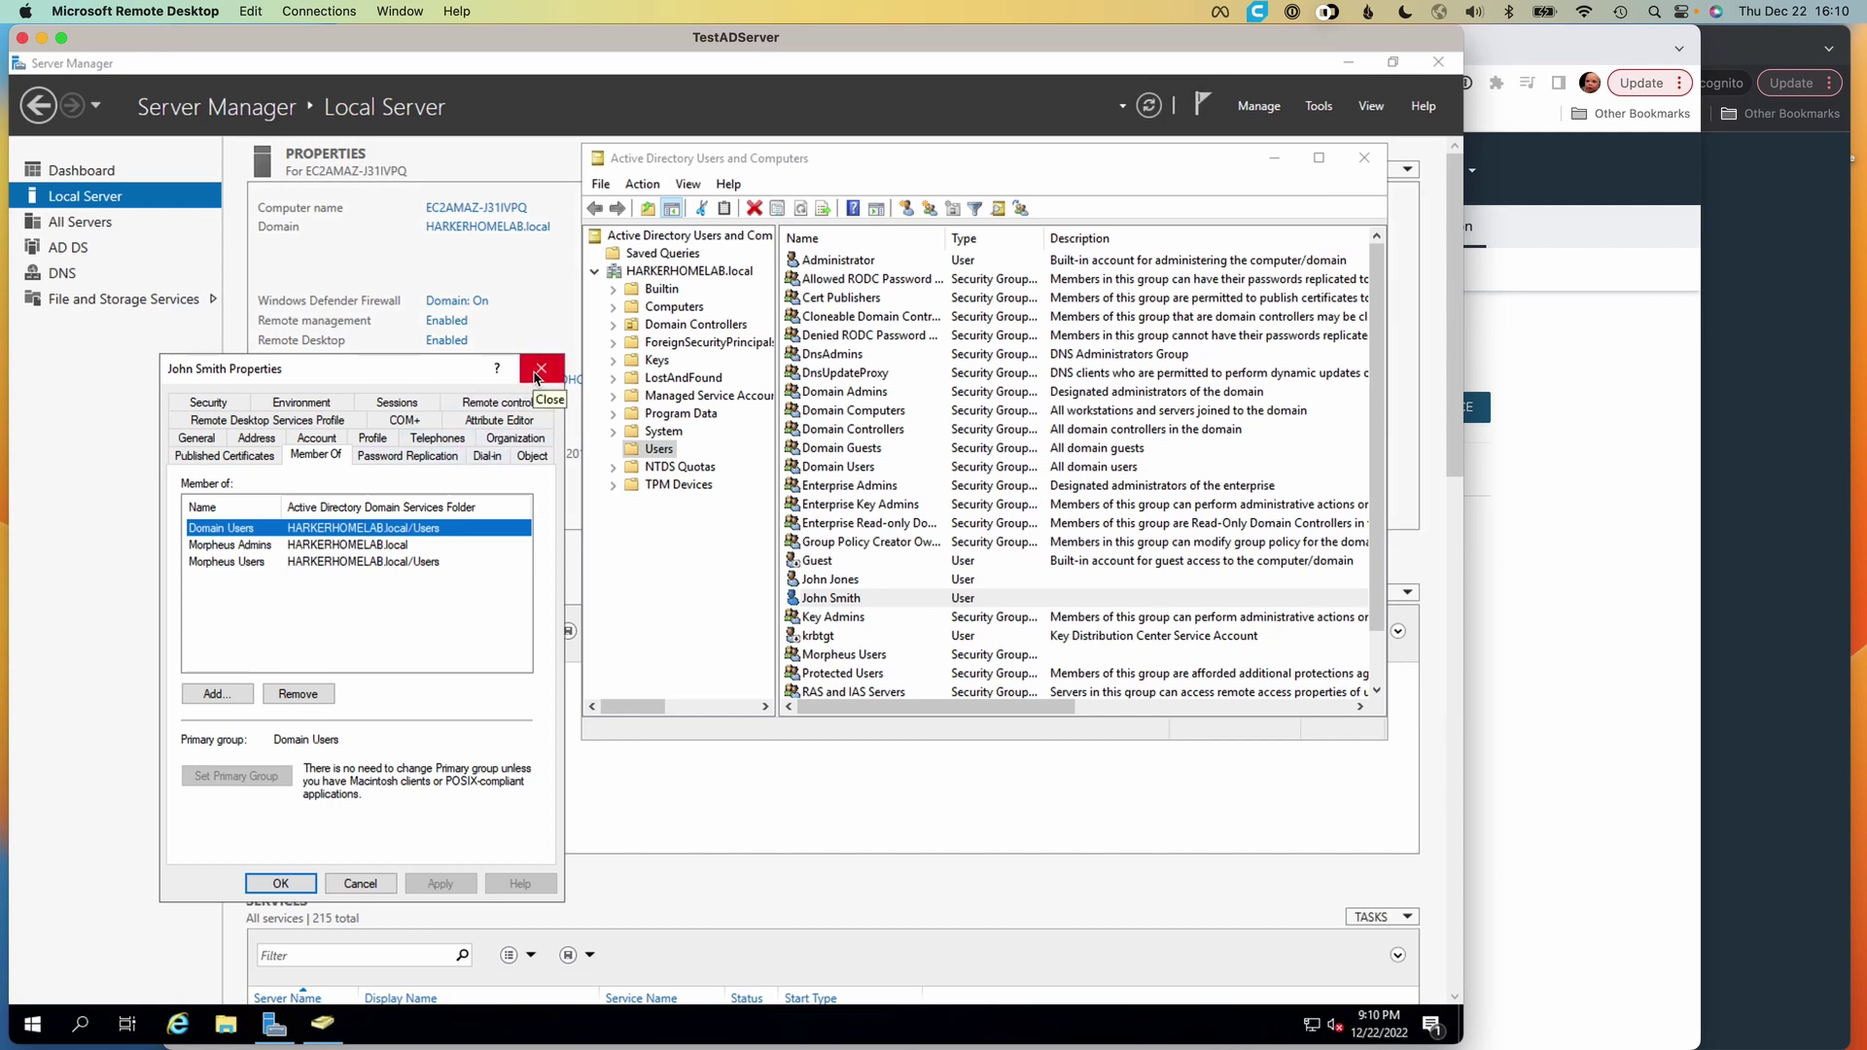
pyautogui.click(240, 545)
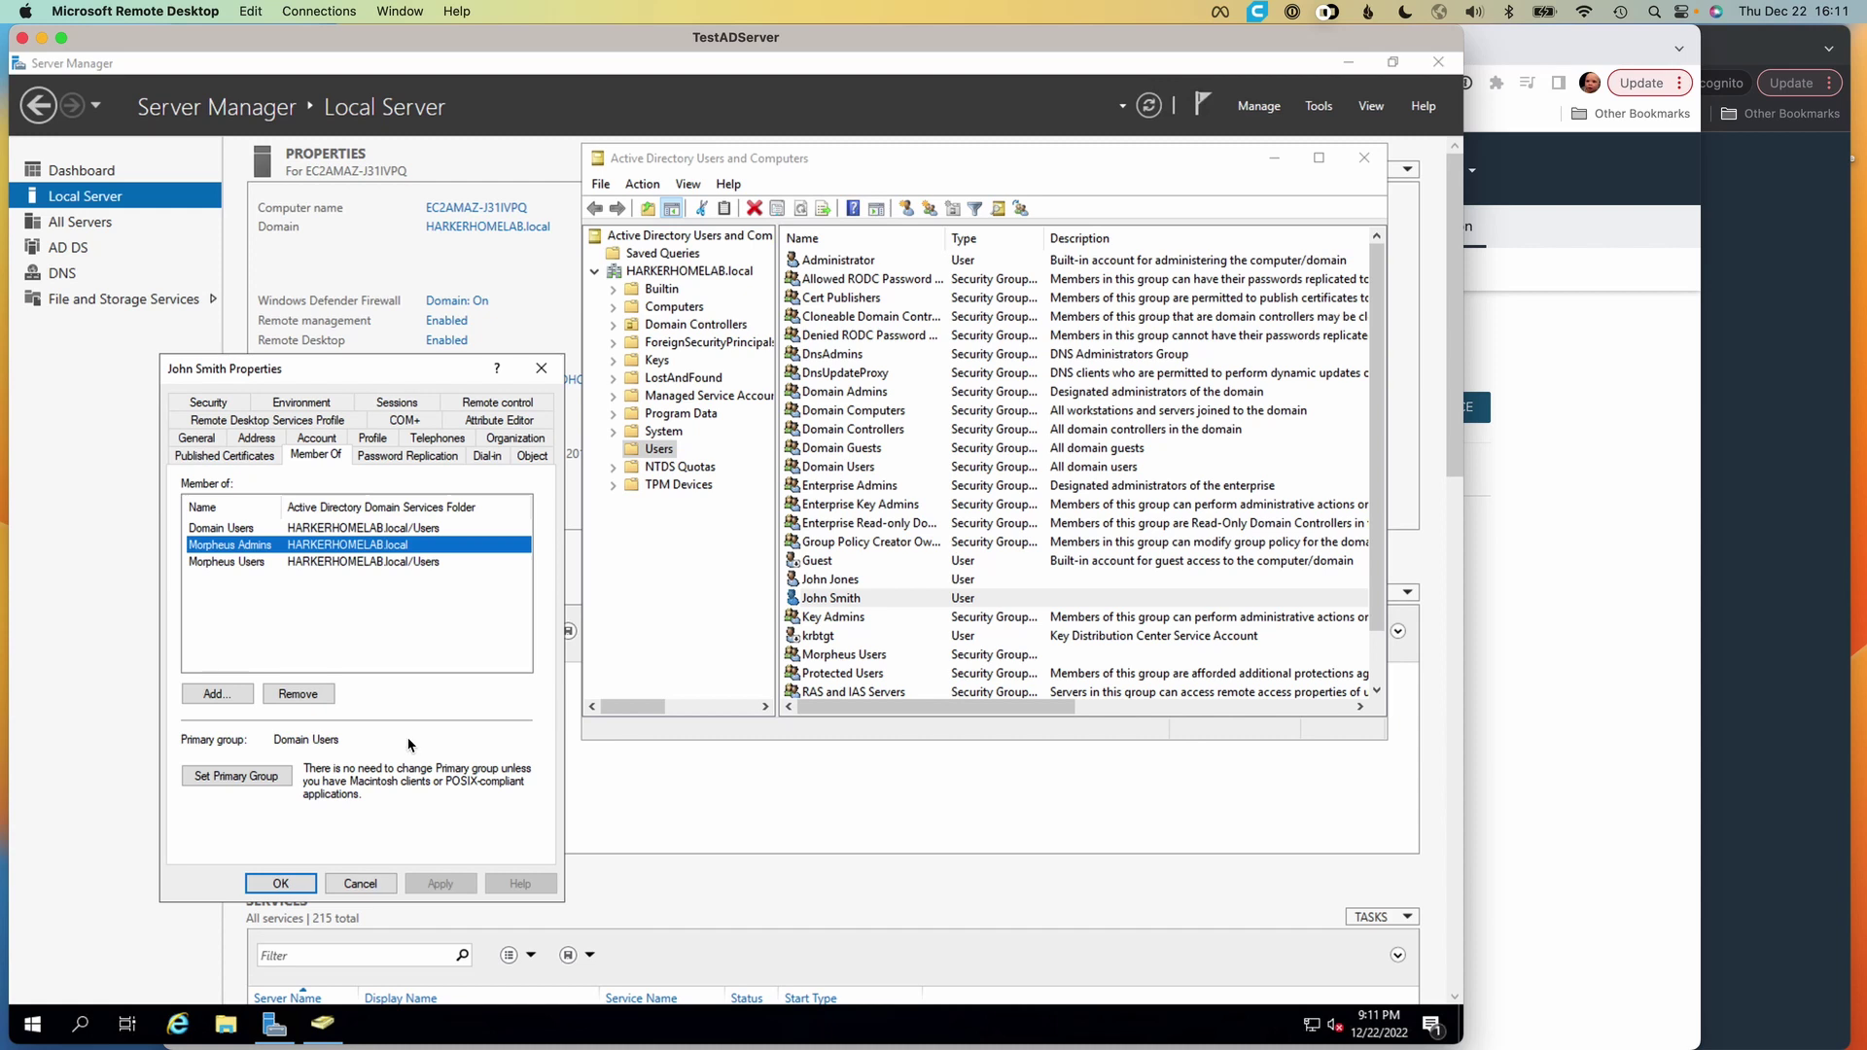
pyautogui.click(362, 884)
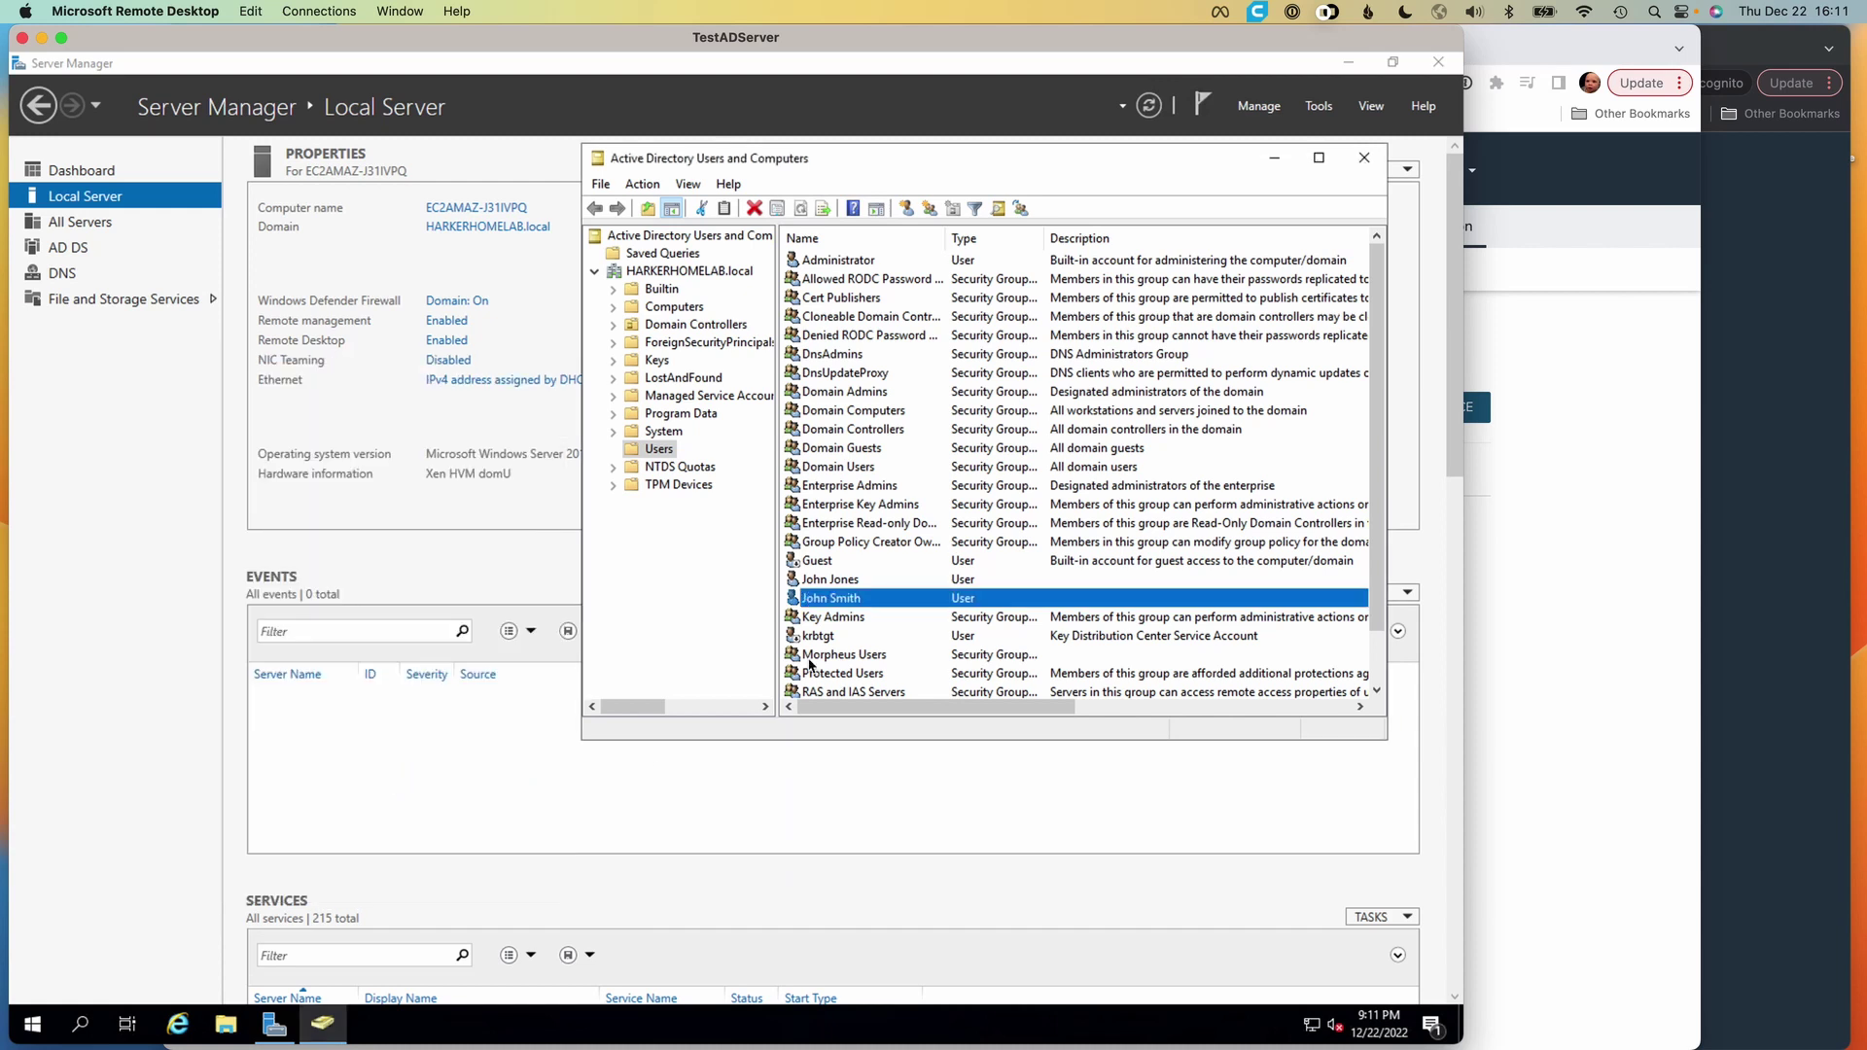
# Check the second test user's Member Of tab showing Morpheus Users, then close it
pyautogui.click(831, 580)
pyautogui.doubleClick(832, 581)
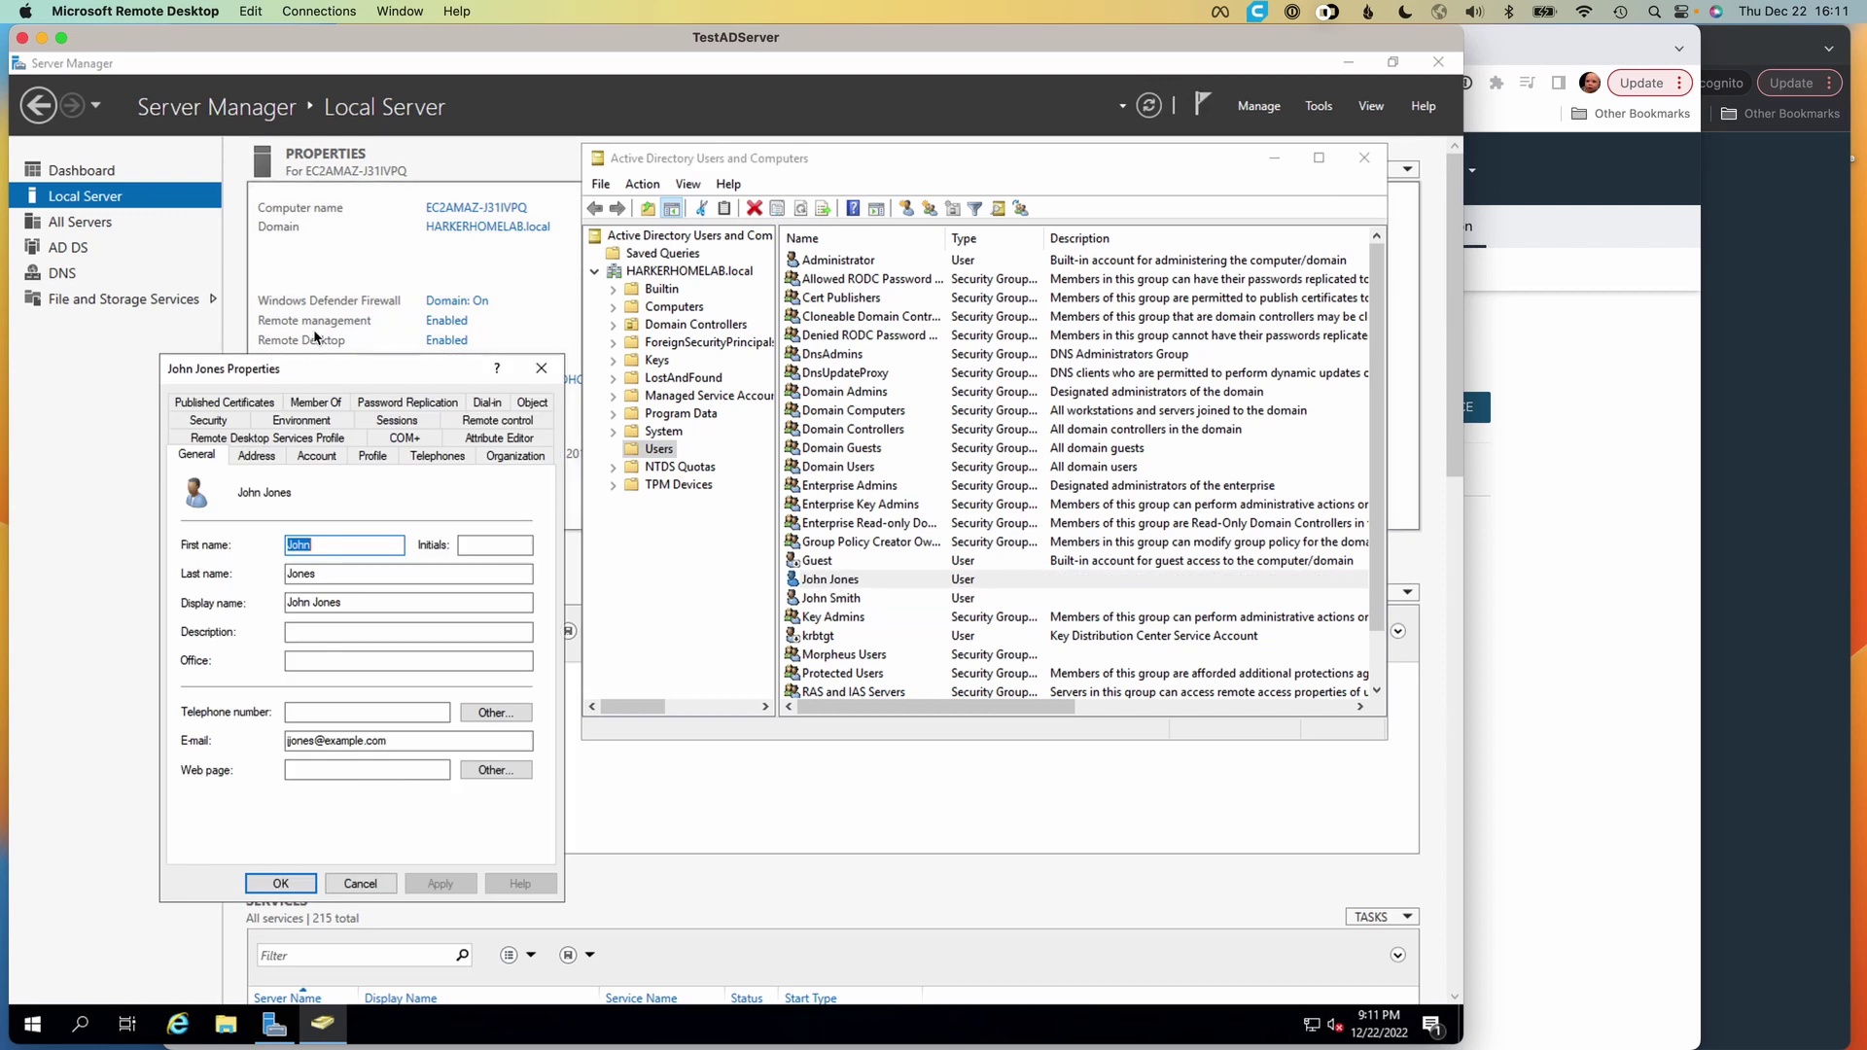
pyautogui.click(316, 401)
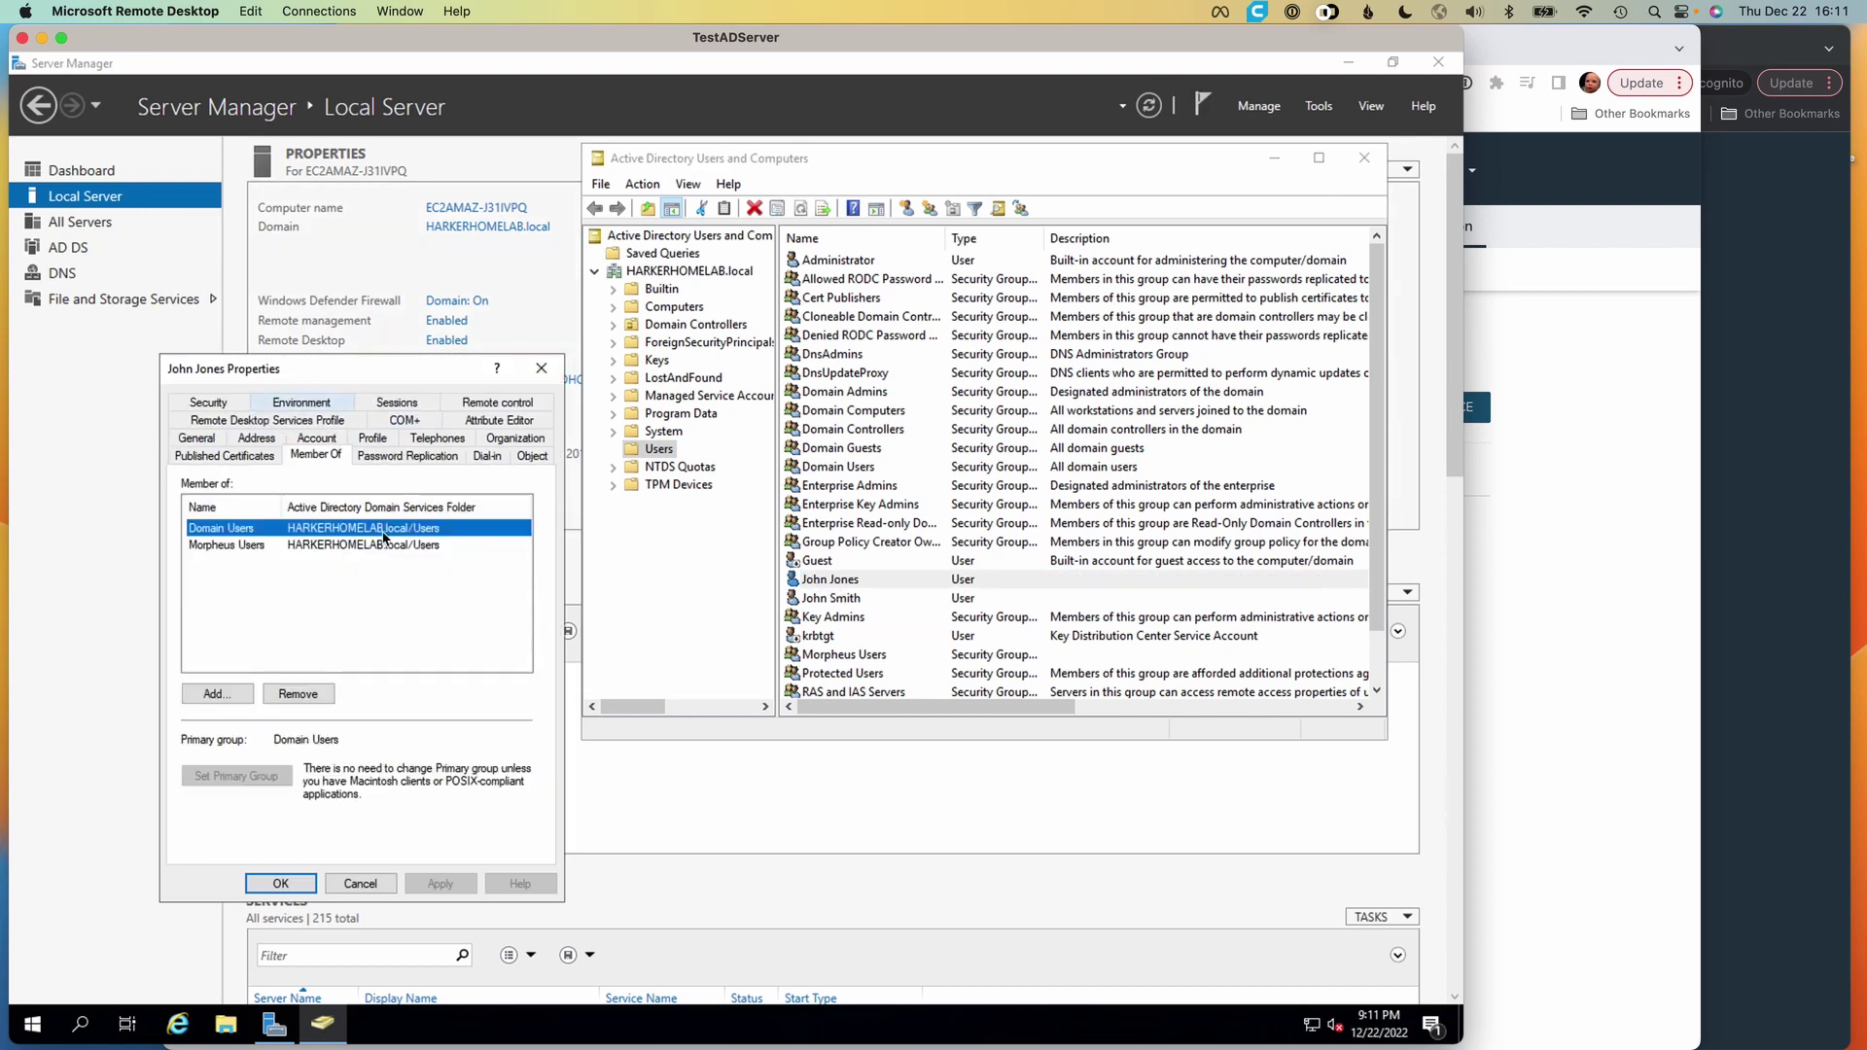
pyautogui.click(241, 547)
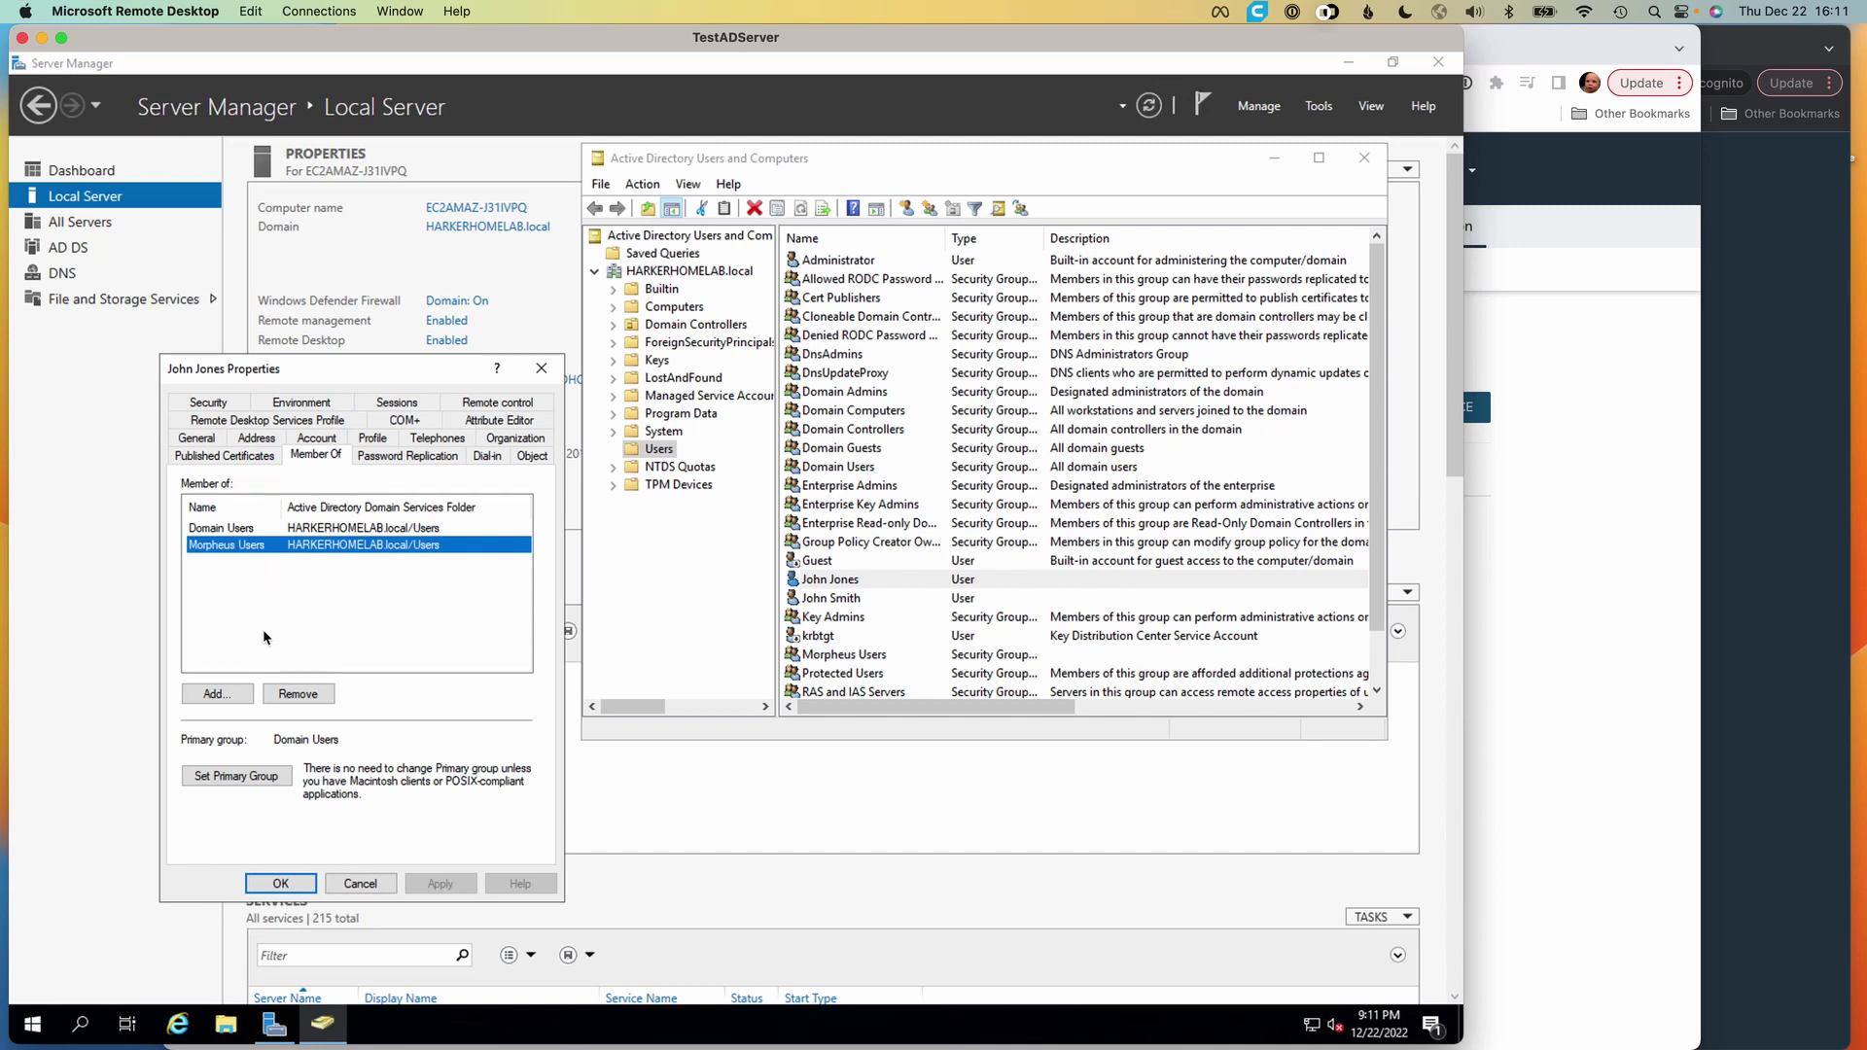
pyautogui.click(280, 883)
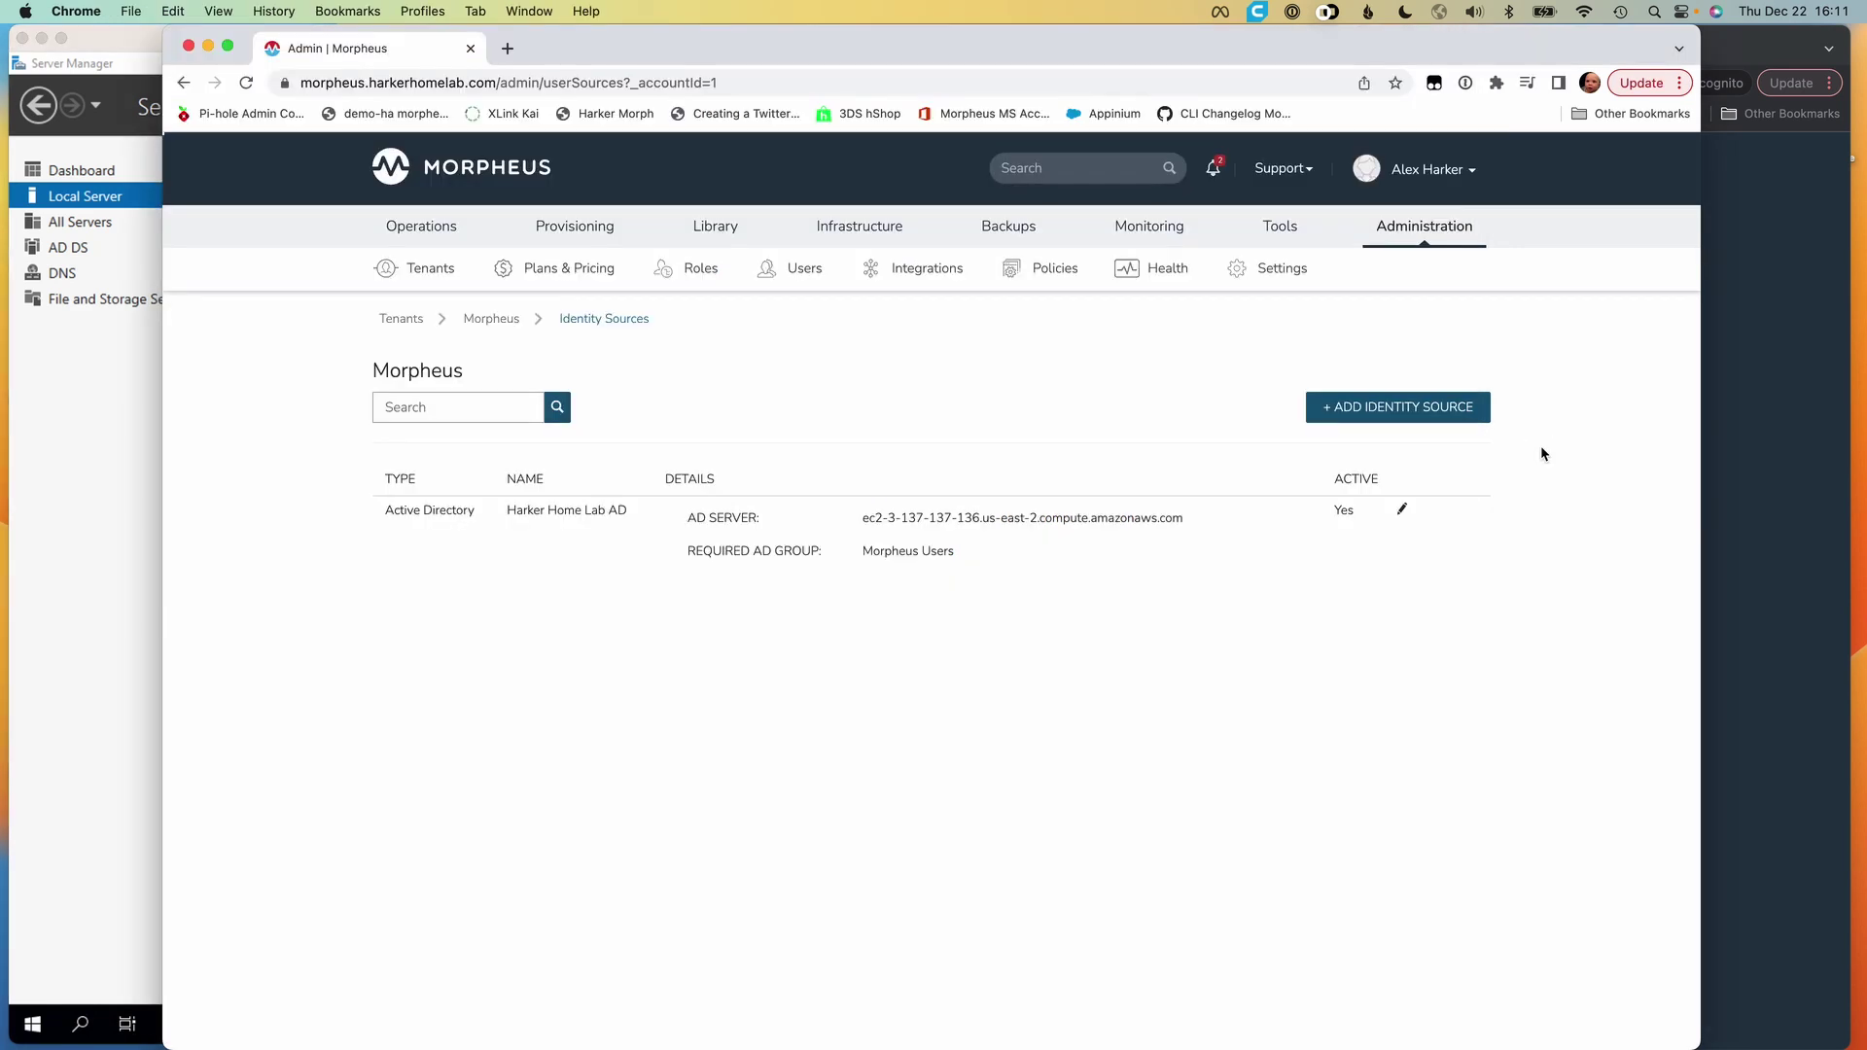
# Preview the identity source types in a new identity source form, then discard it unsaved
pyautogui.click(1540, 445)
pyautogui.click(1357, 418)
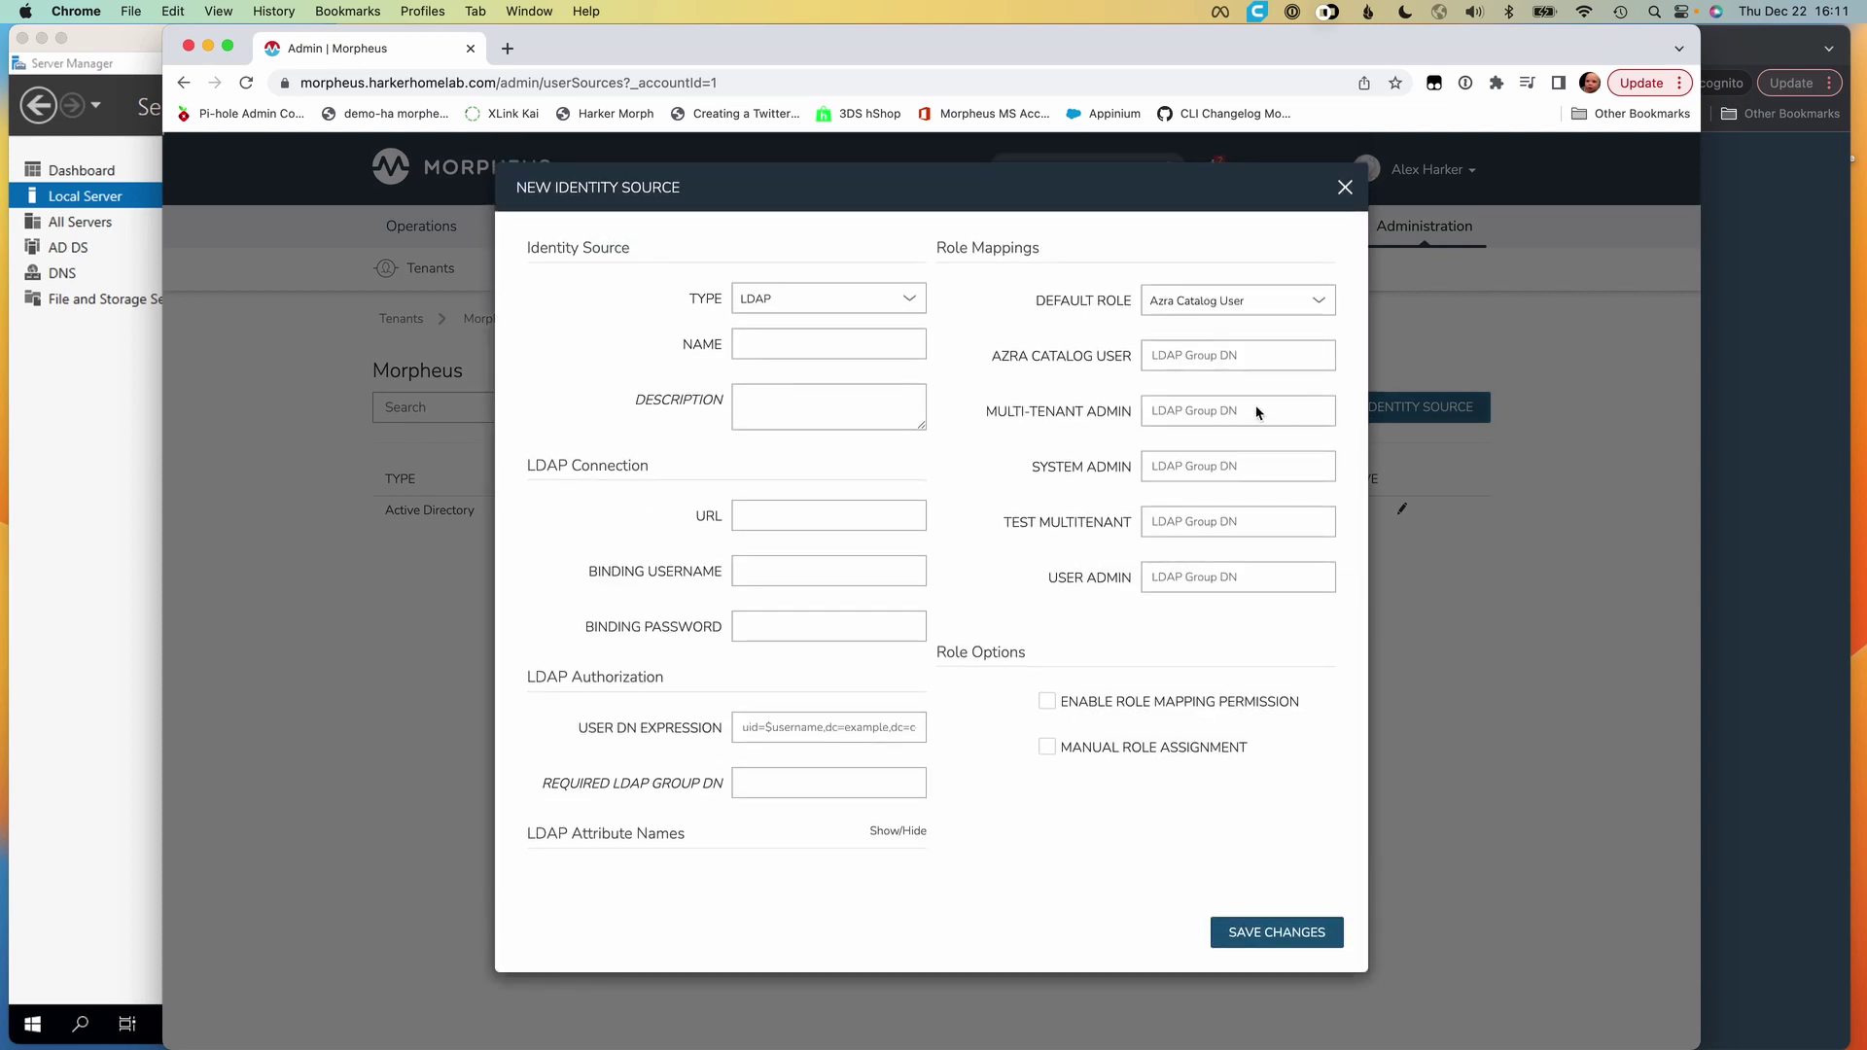
pyautogui.click(916, 301)
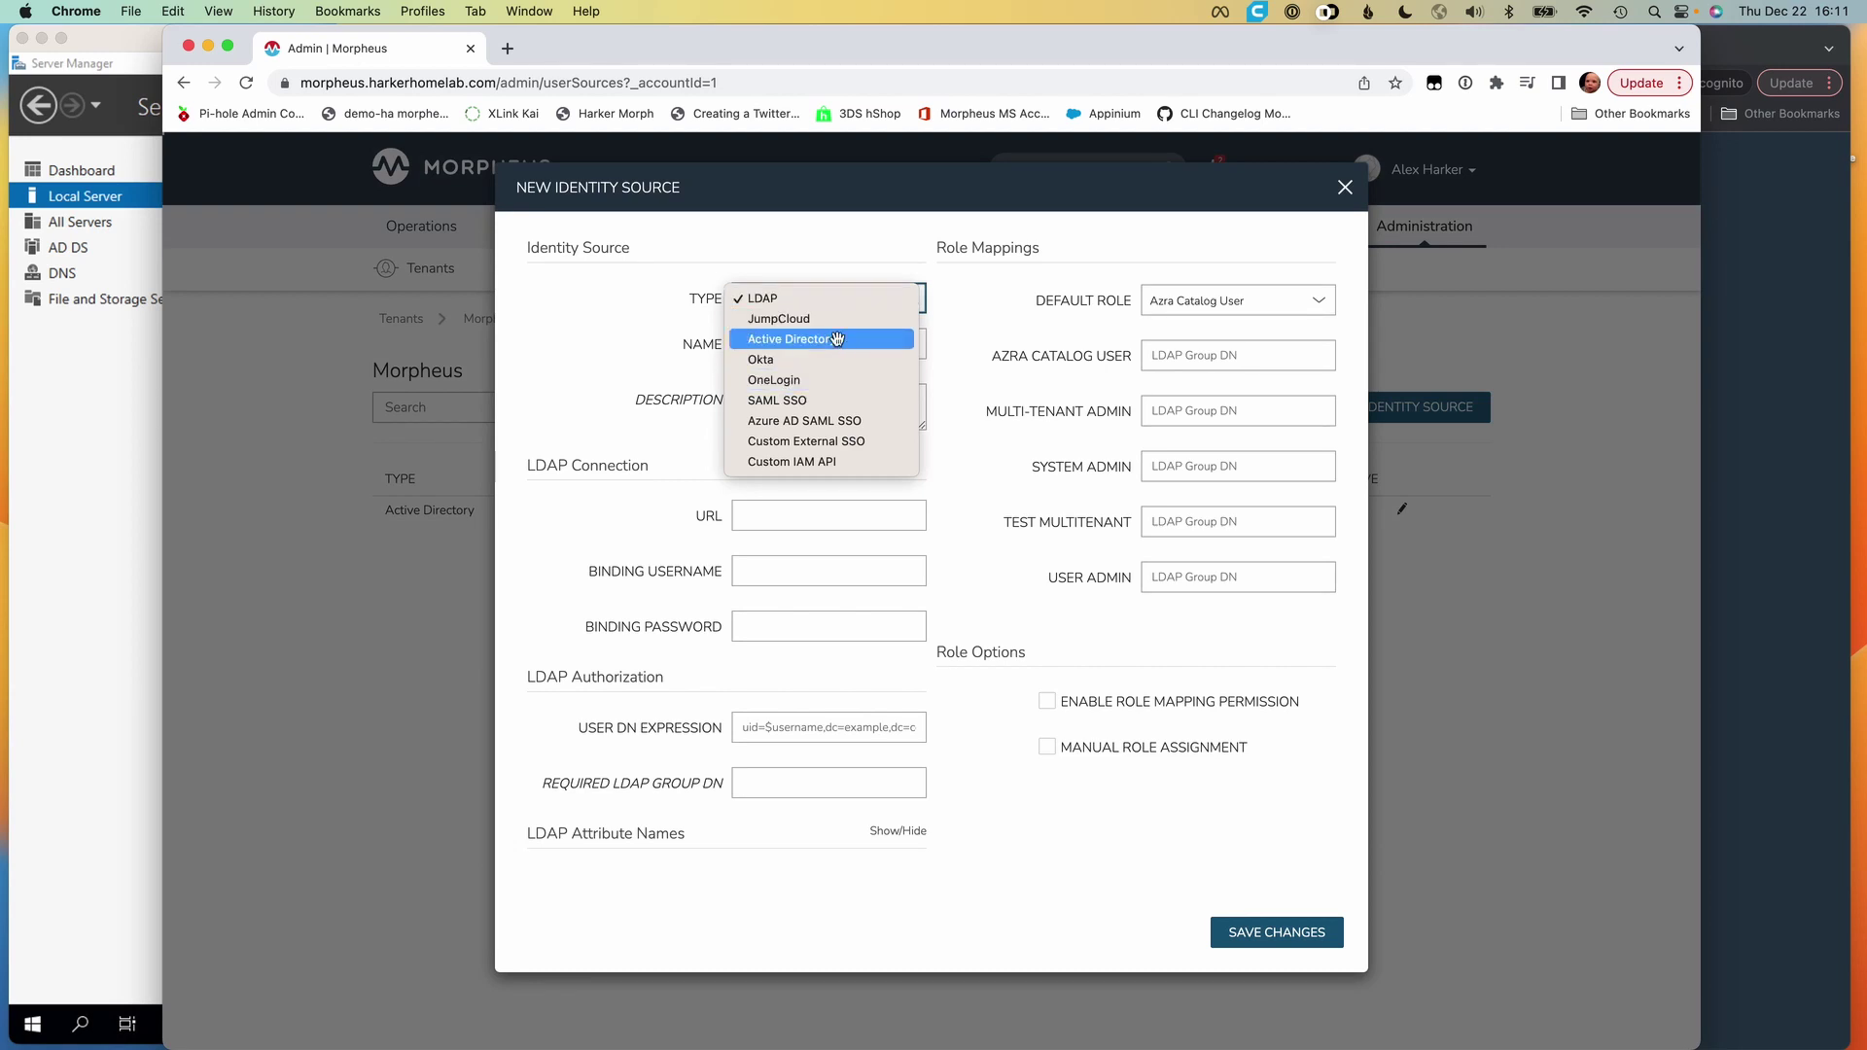
pyautogui.click(969, 198)
pyautogui.click(1345, 189)
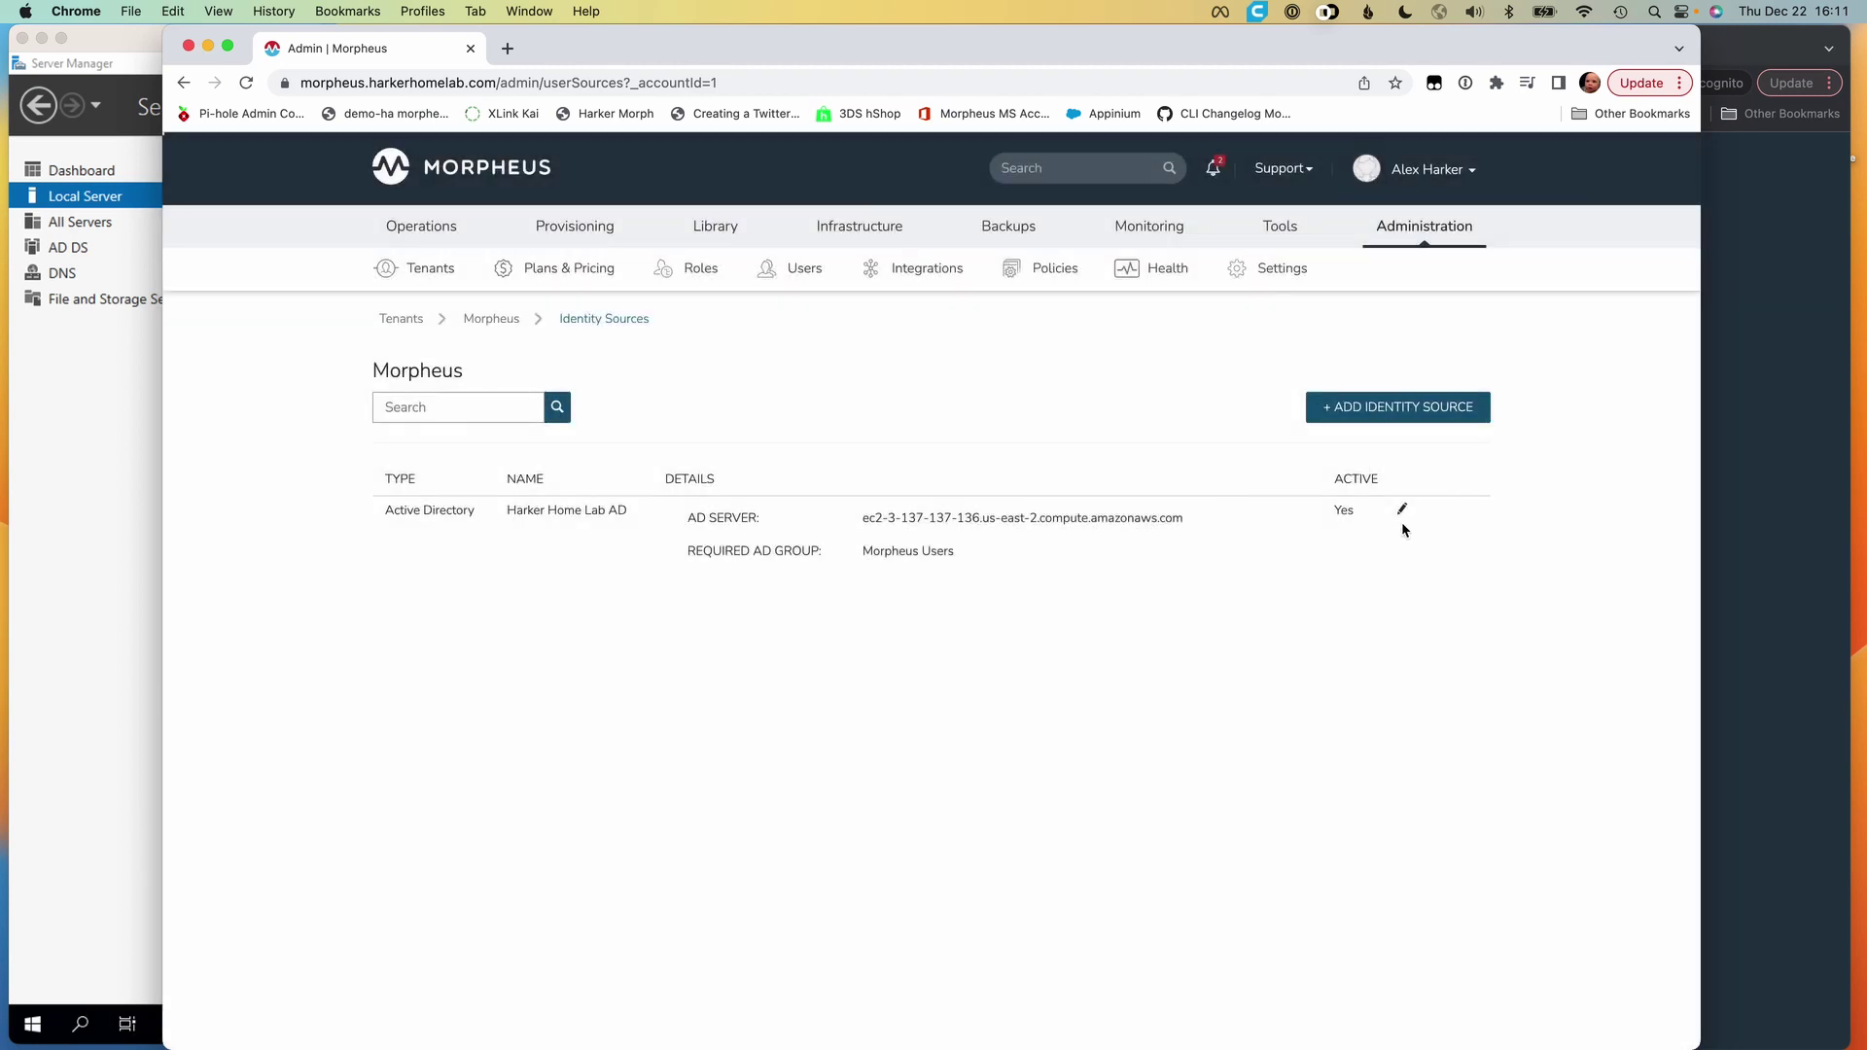
# Open the Active Directory identity source's edit dialog
pyautogui.click(1403, 512)
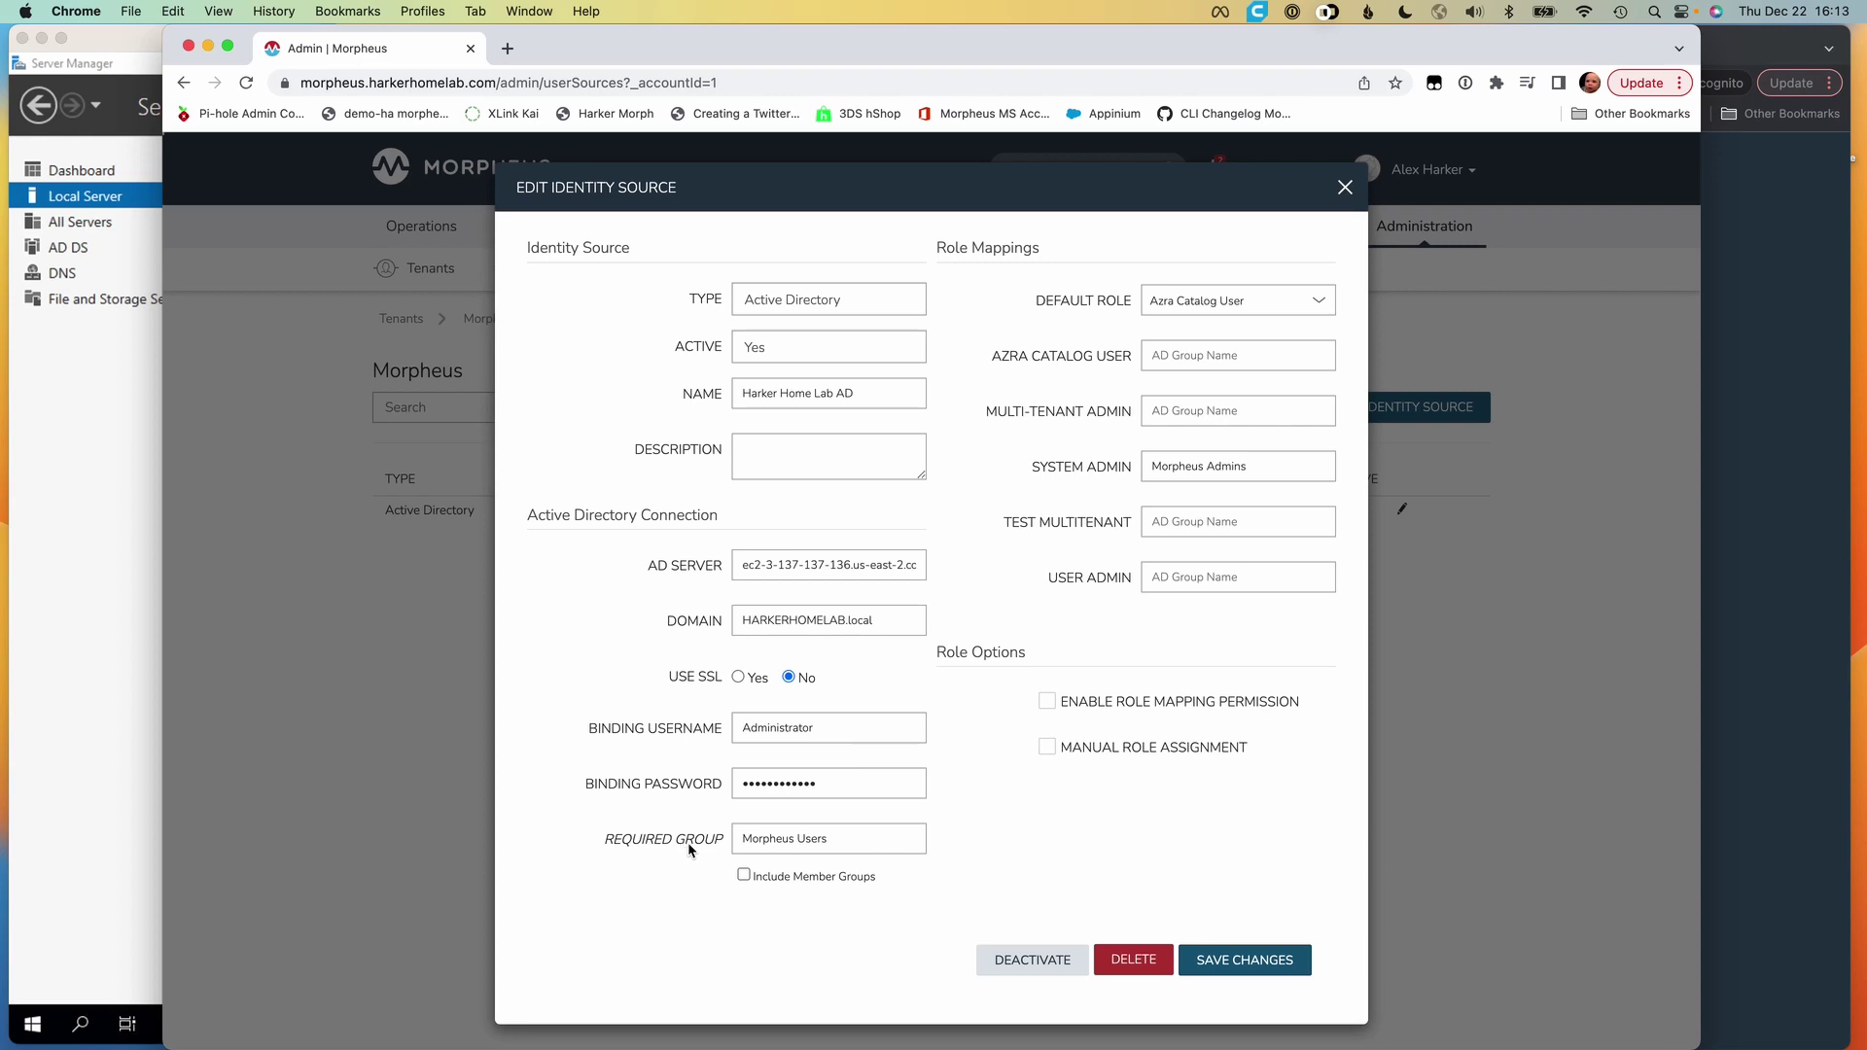
pyautogui.click(844, 848)
# Review the Azra Catalog User and Multi-Tenant Admin role mappings, then close the dialog unsaved
pyautogui.click(1049, 703)
pyautogui.click(1046, 704)
pyautogui.click(1219, 360)
pyautogui.click(1218, 416)
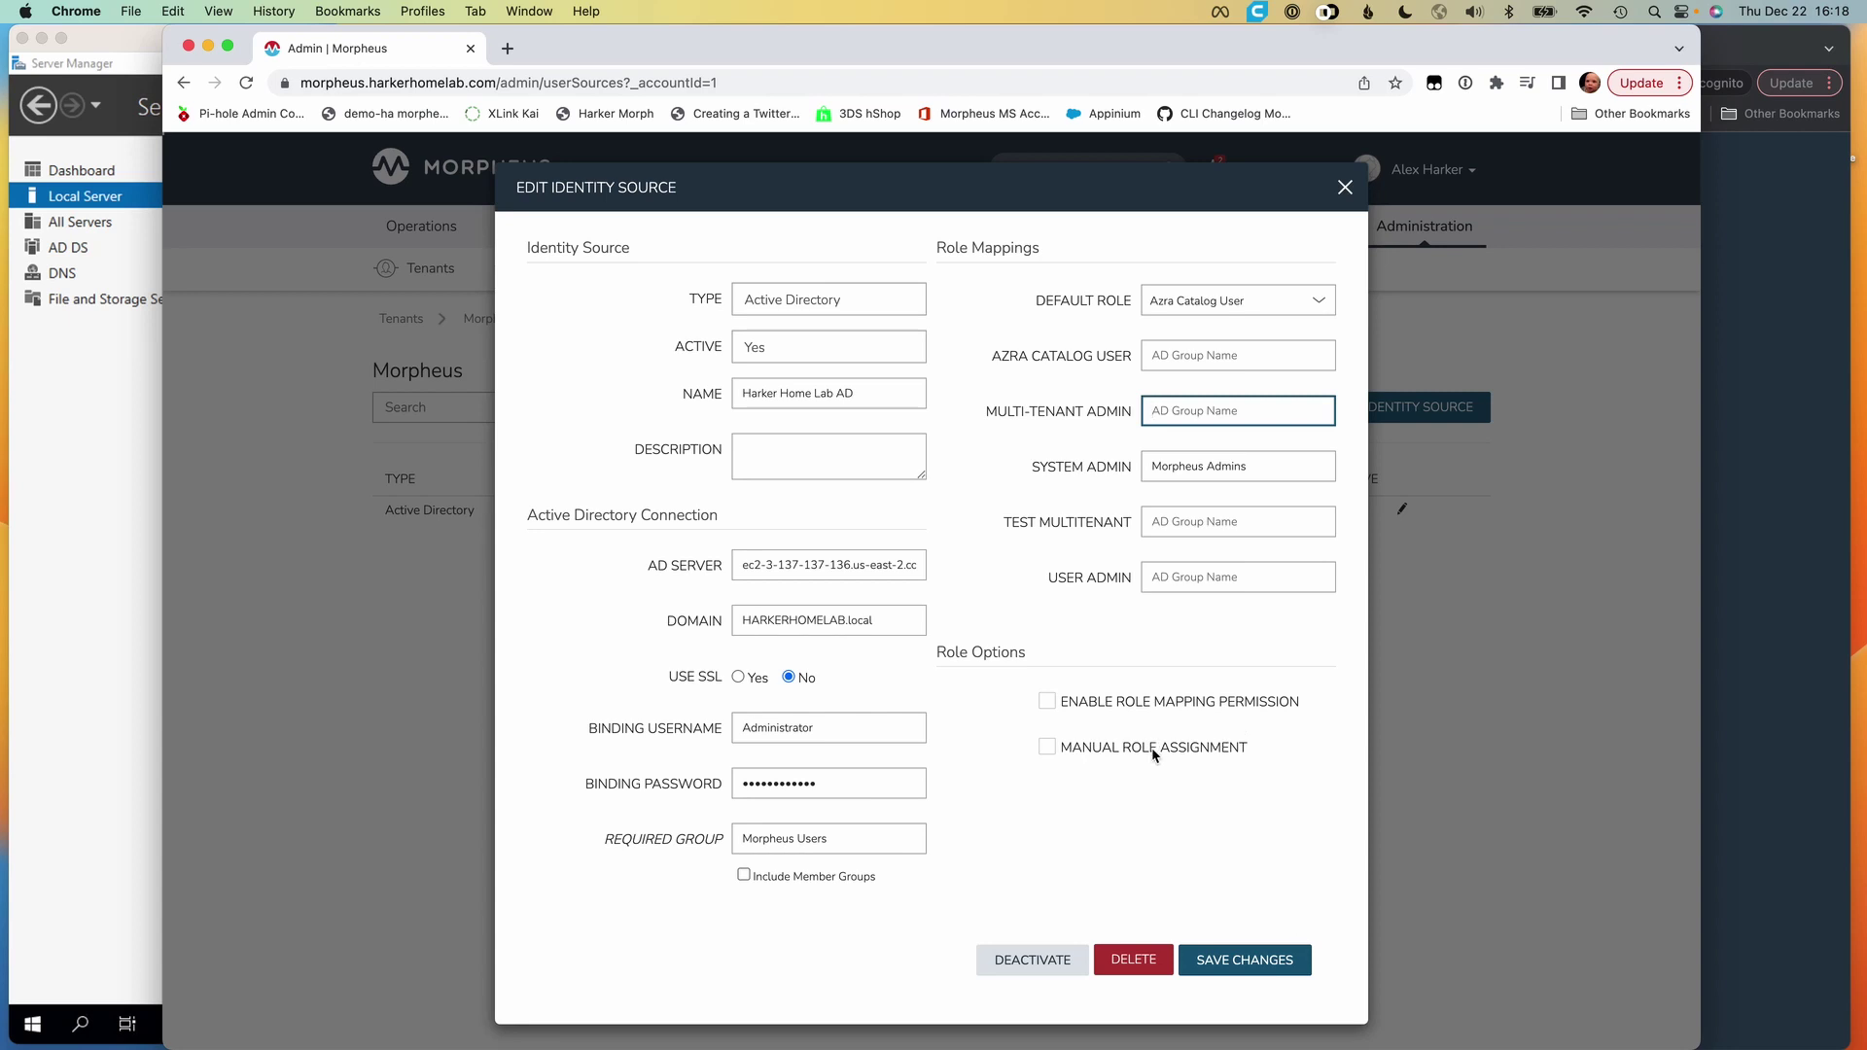
pyautogui.click(1344, 190)
# Delete the second user account from Administration > Users, keeping only the admin account
pyautogui.moveTo(1426, 230)
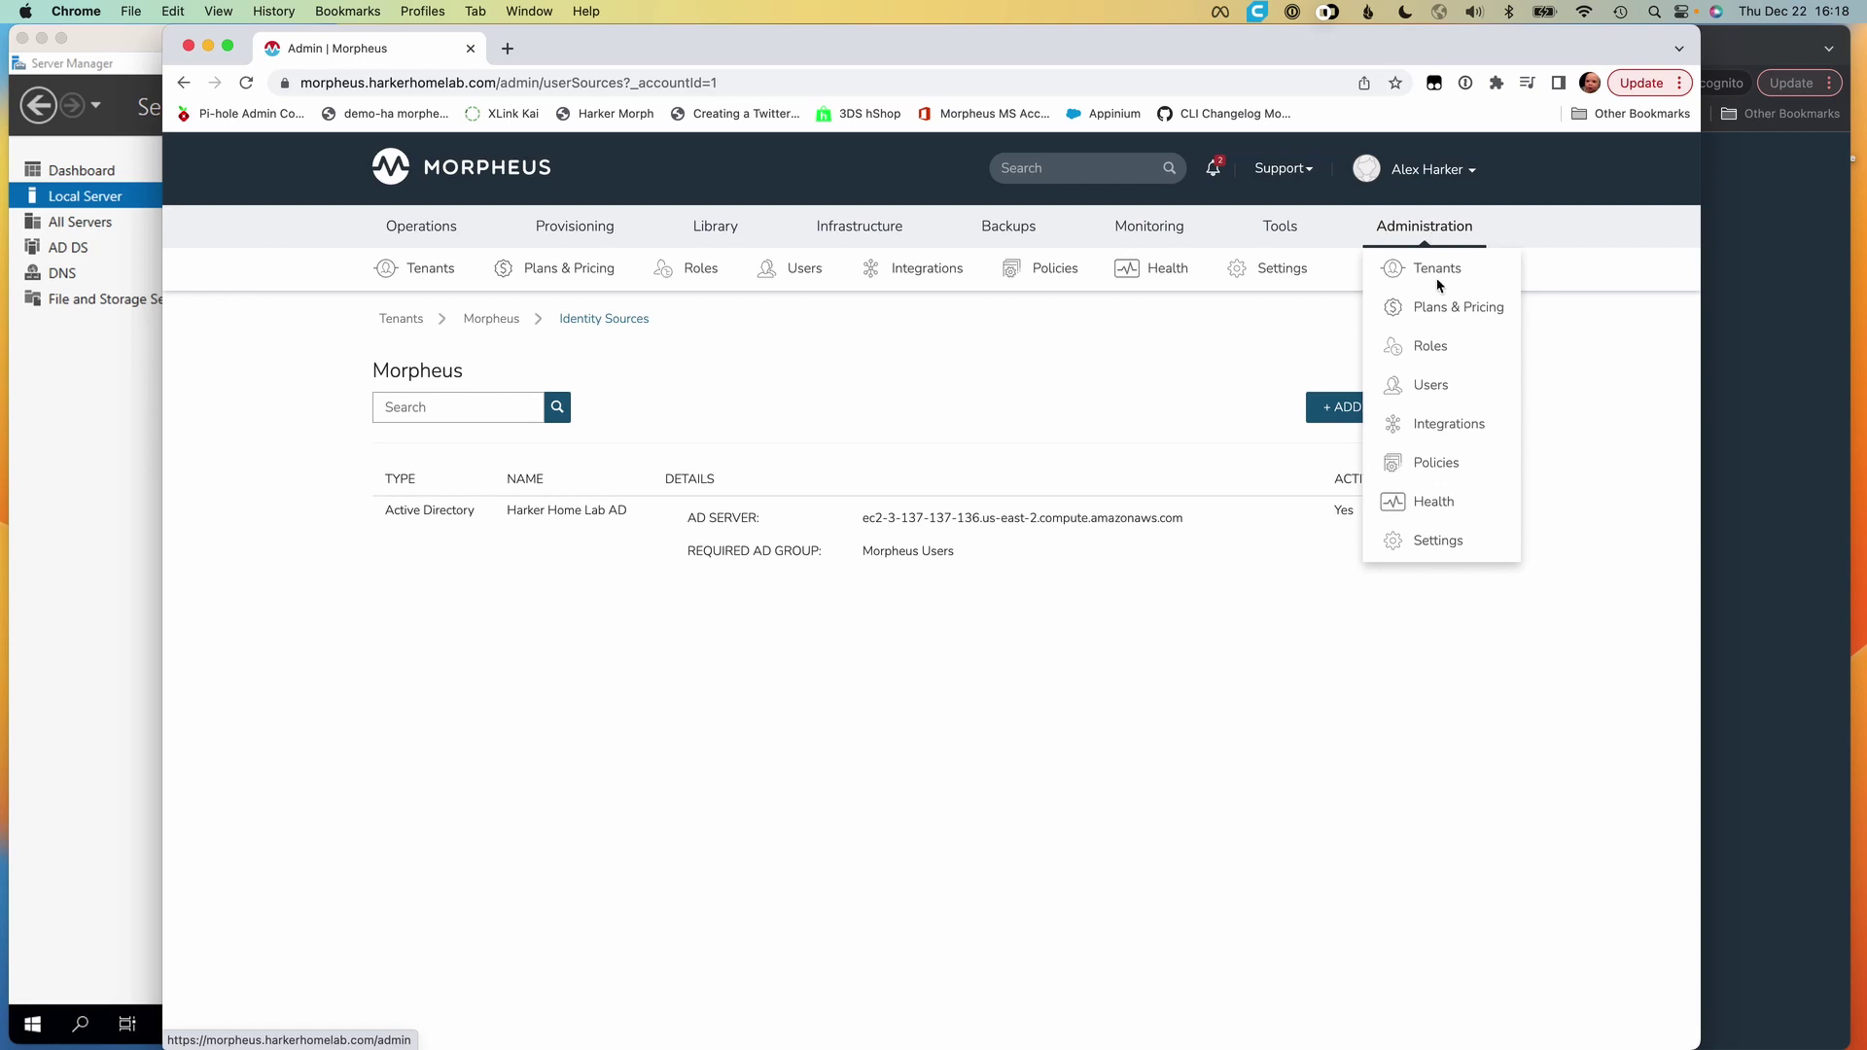
pyautogui.click(1445, 405)
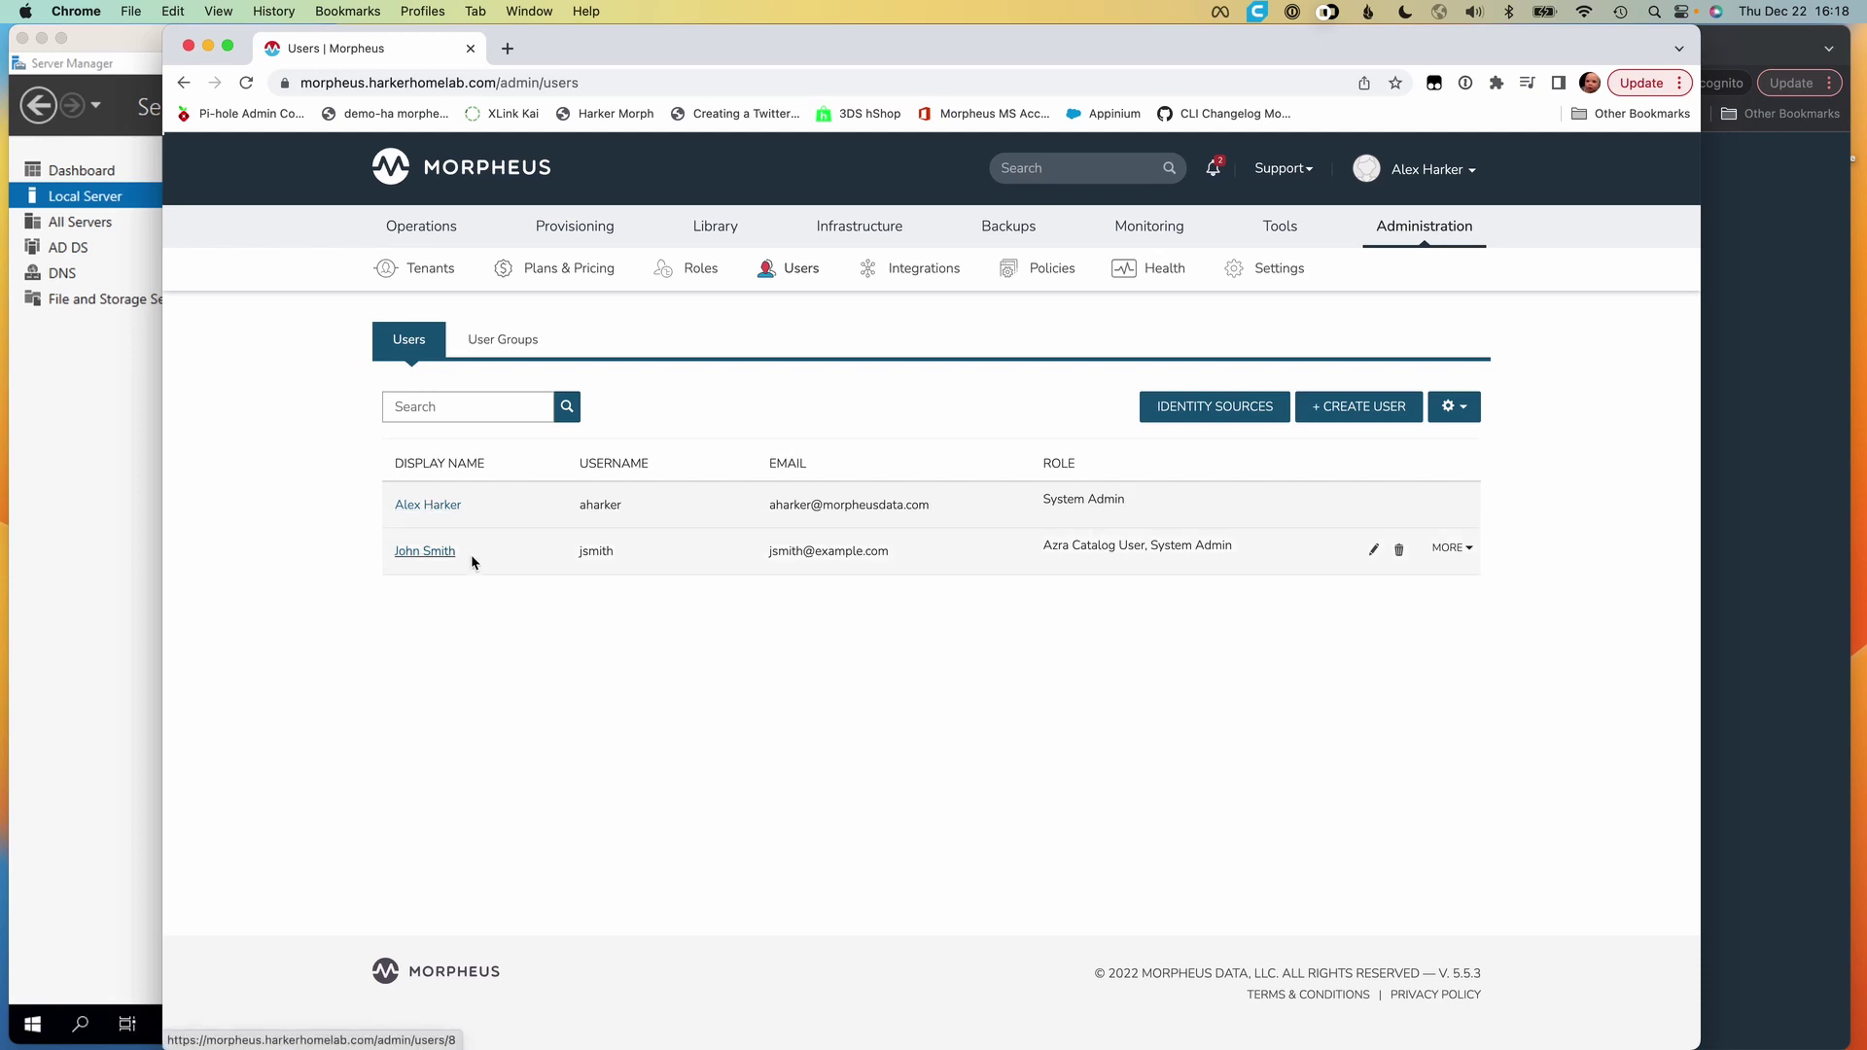
pyautogui.click(1400, 551)
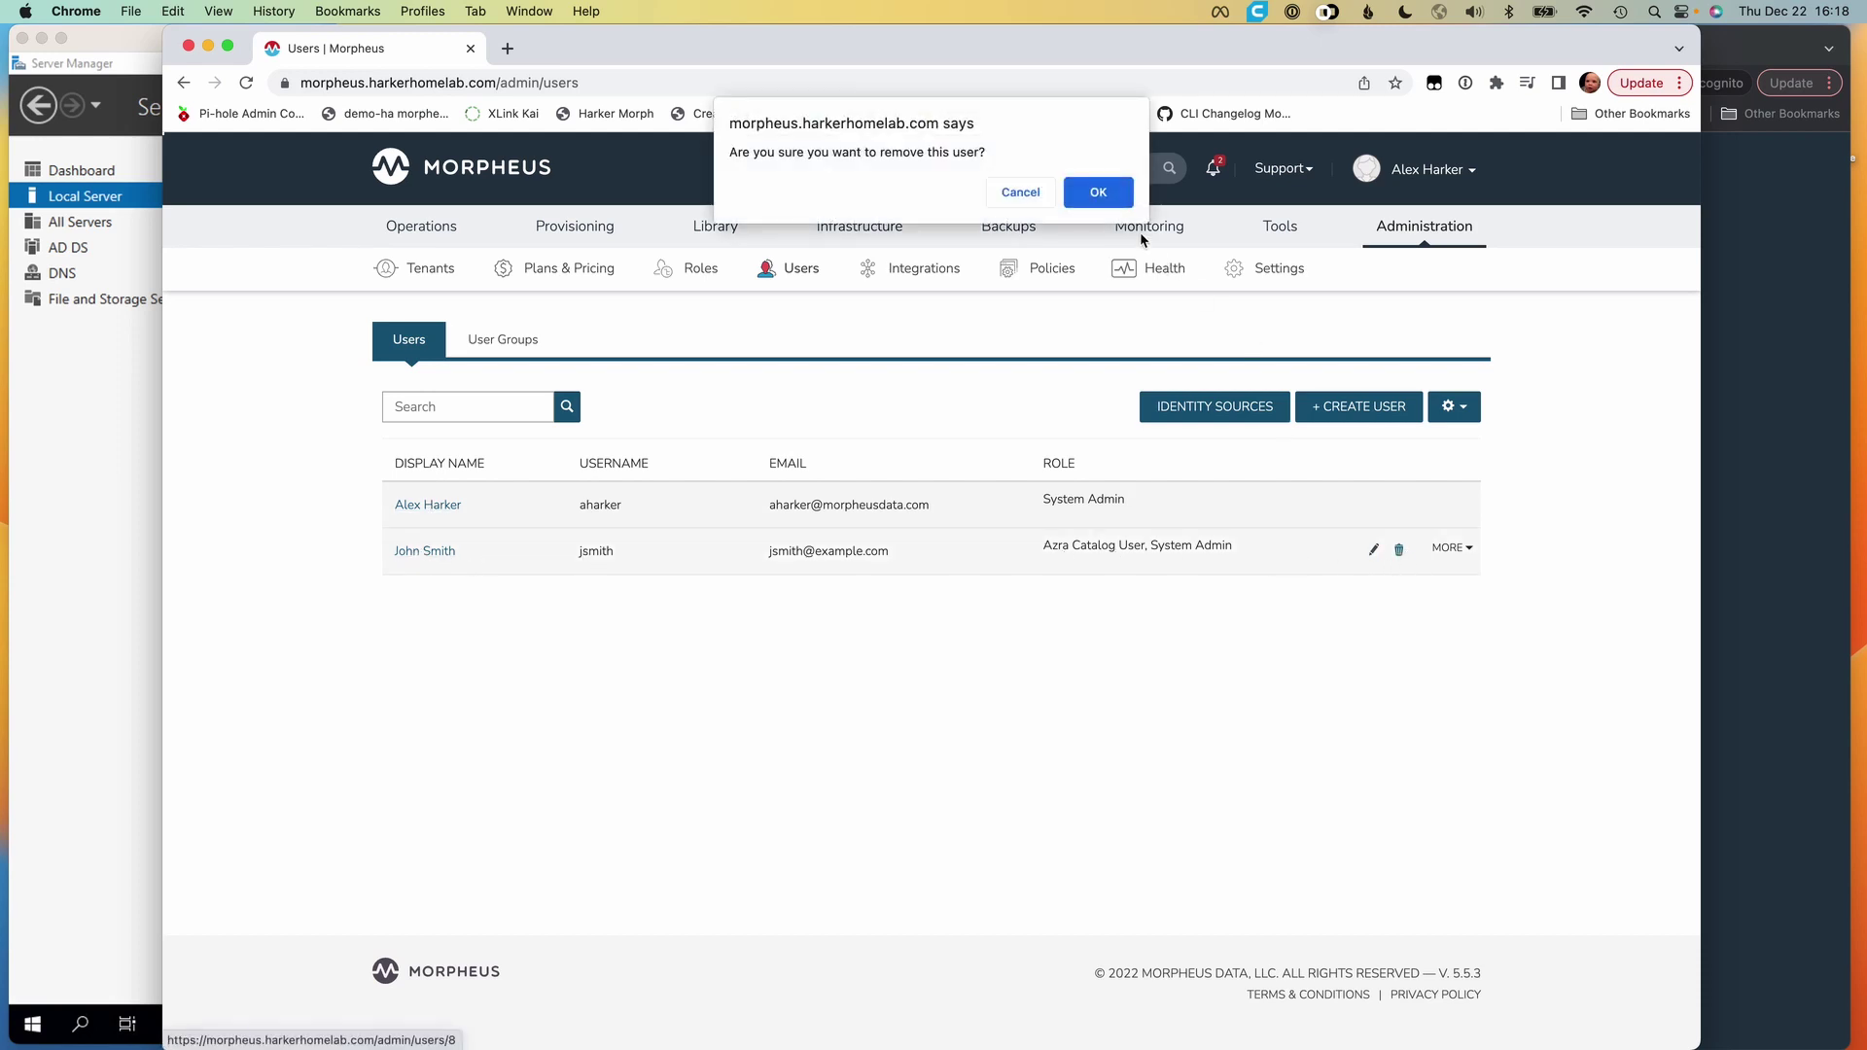
pyautogui.click(1098, 192)
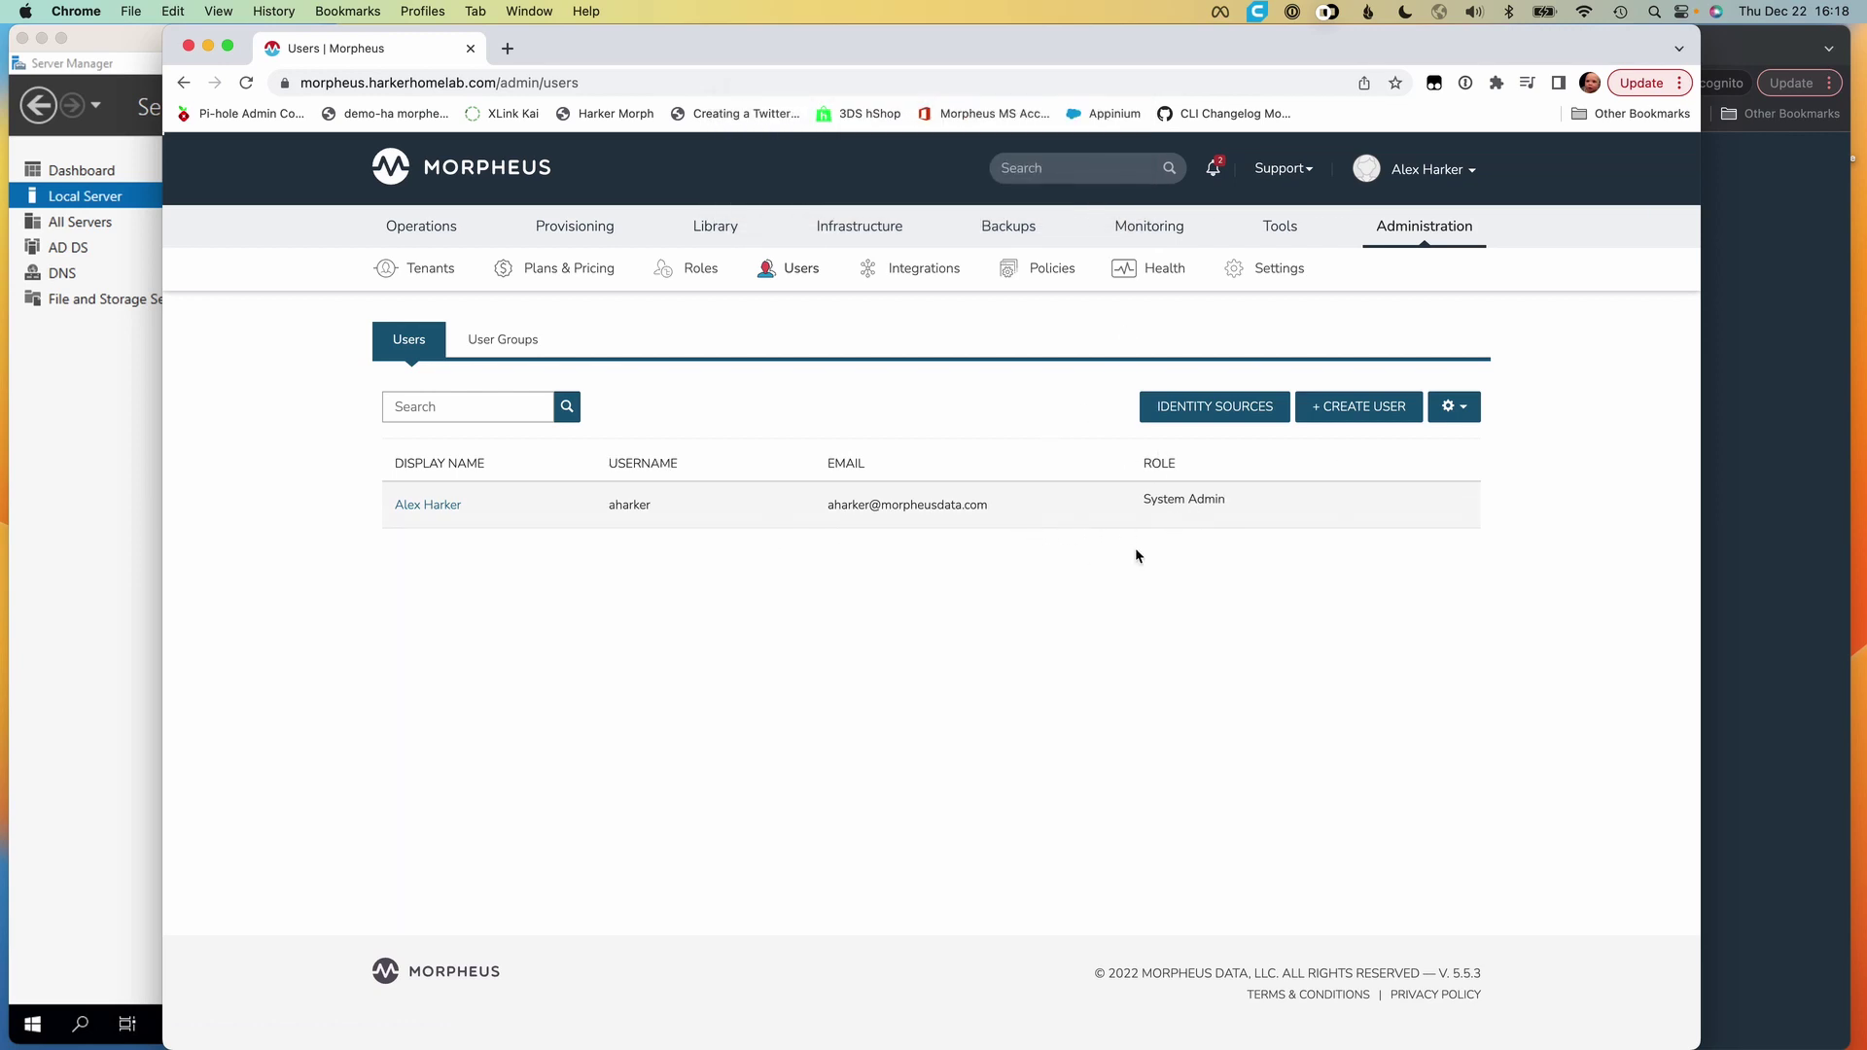
pyautogui.click(1741, 44)
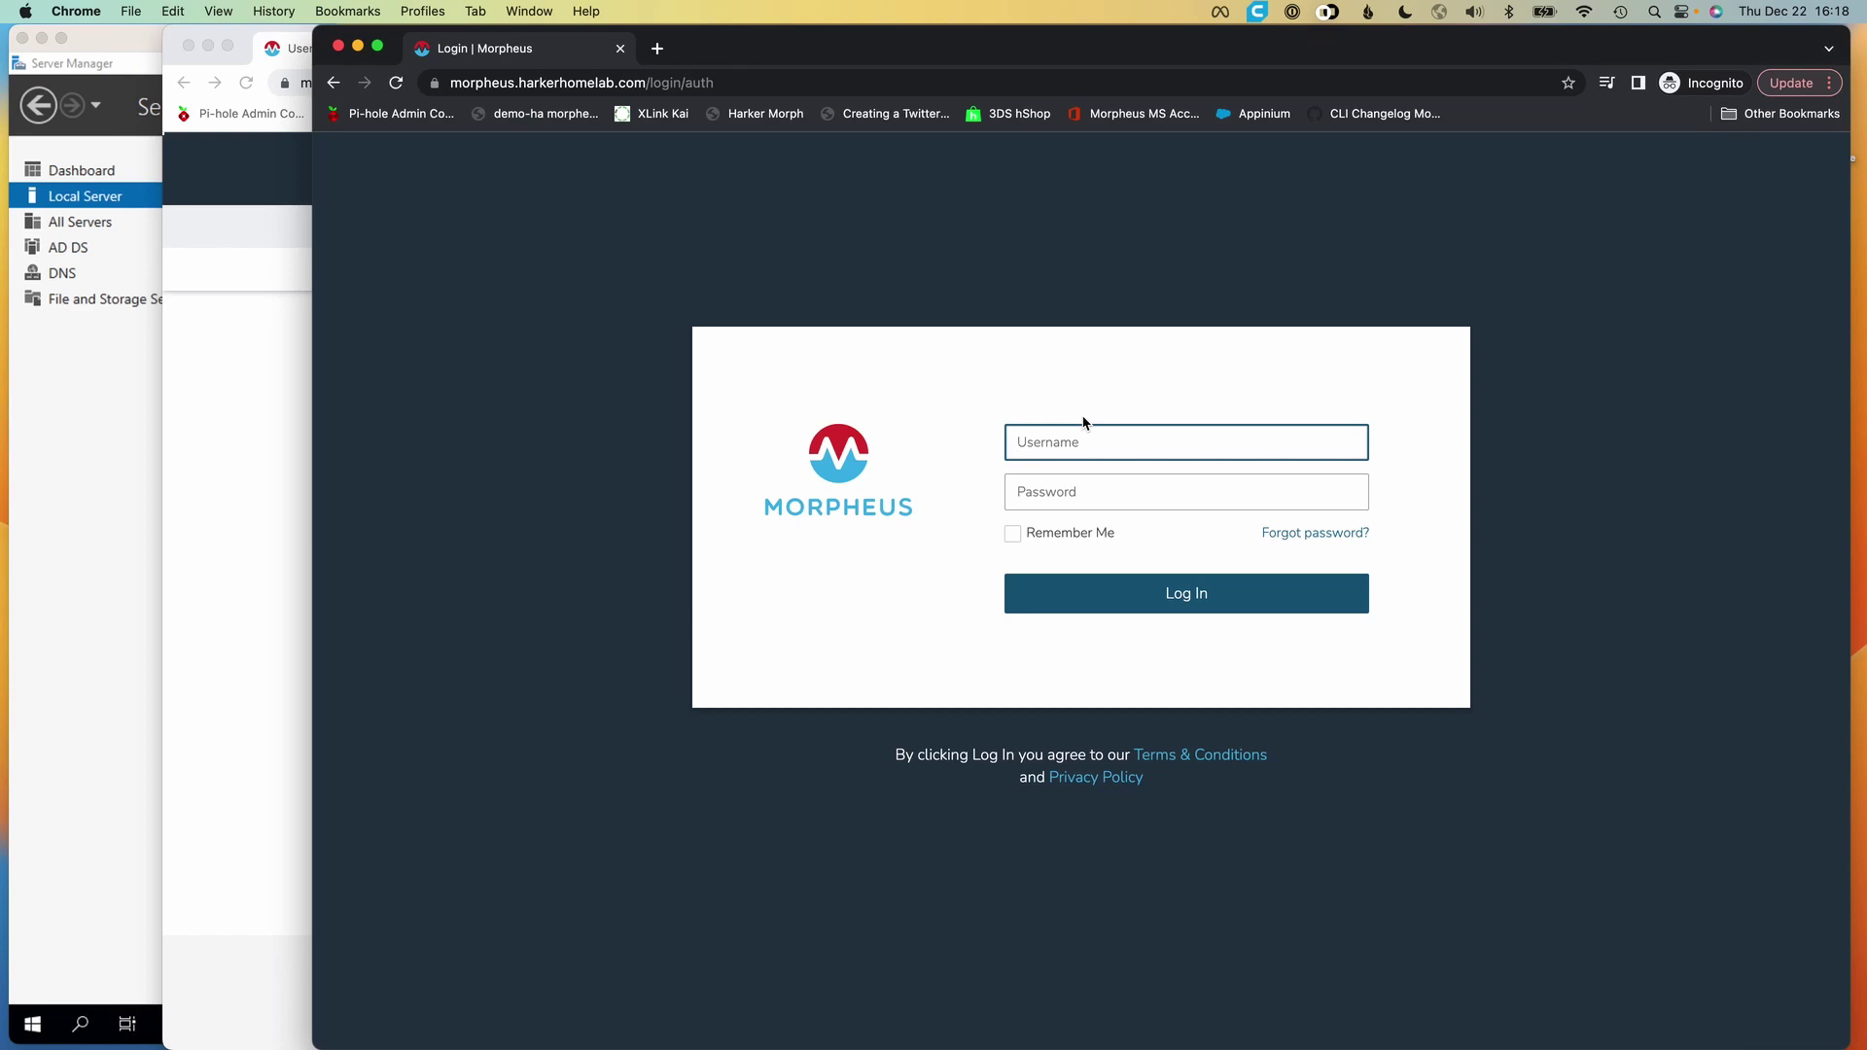
pyautogui.click(196, 433)
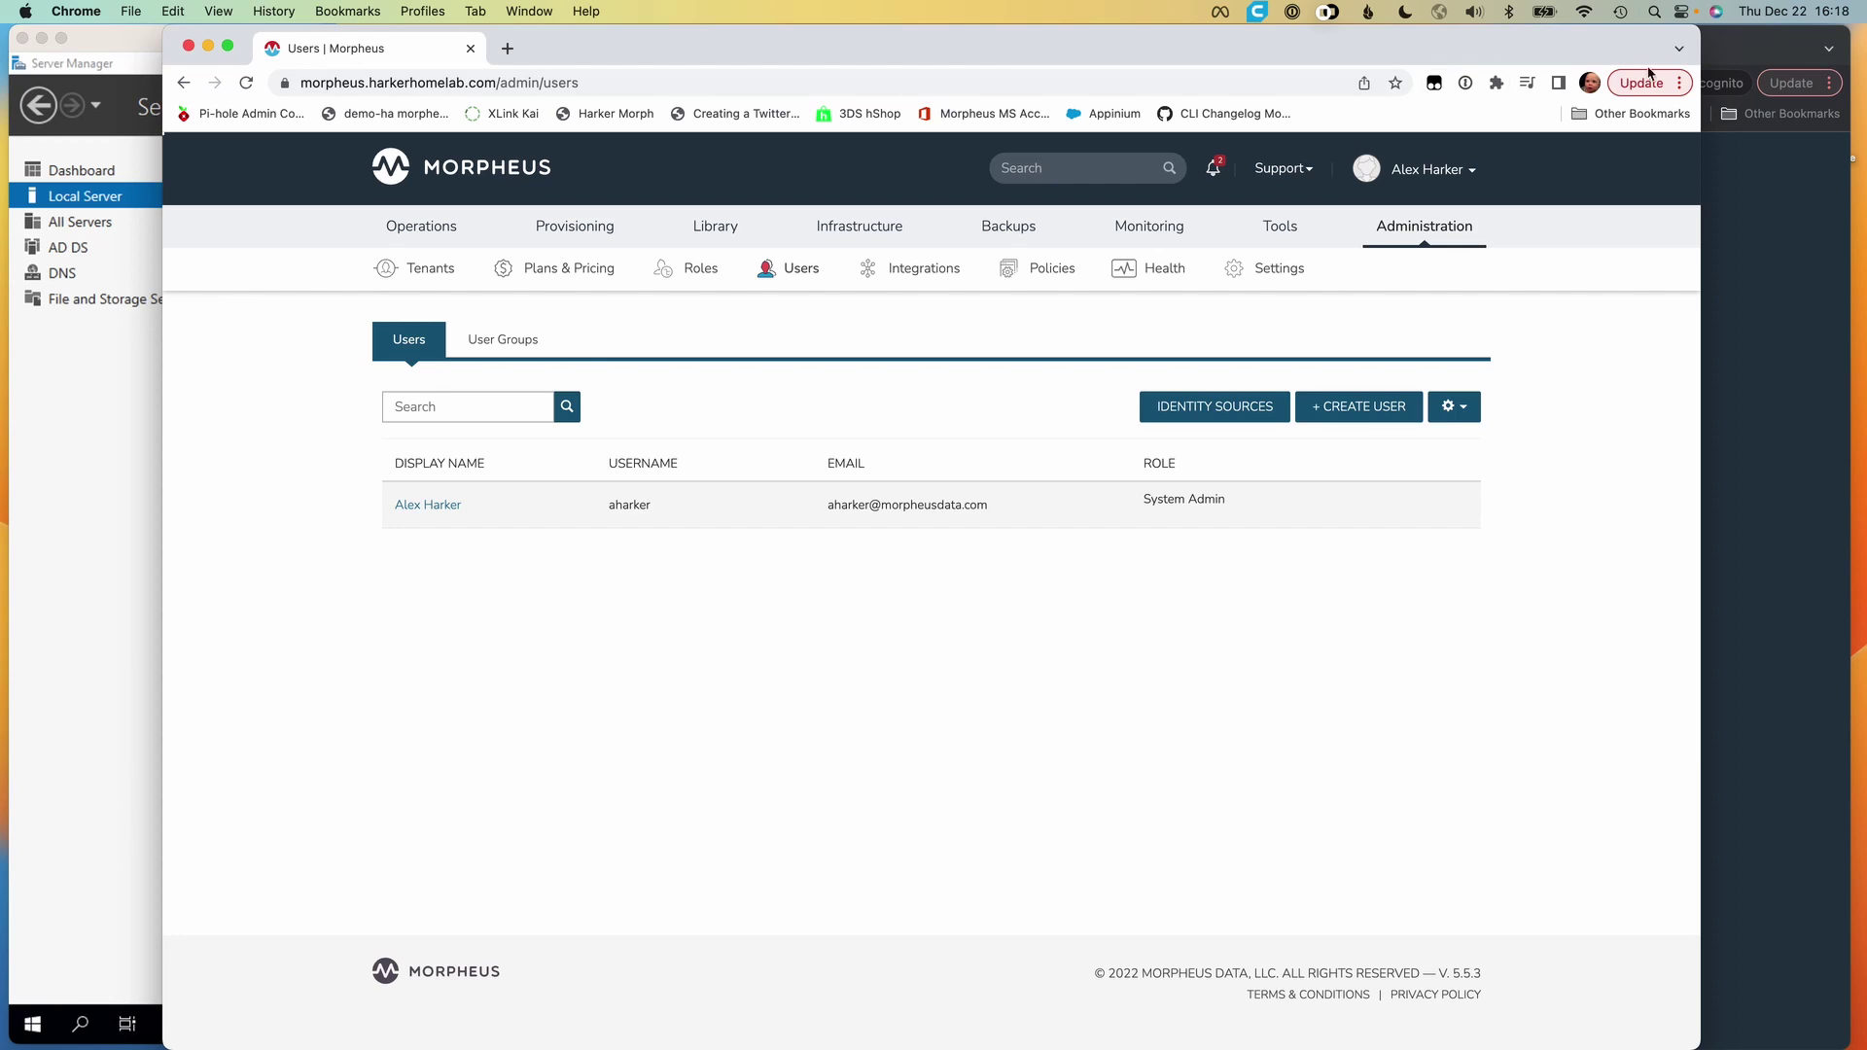
# Select the matching AD user in the domain controller, then return to the incognito Morpheus login
pyautogui.click(148, 56)
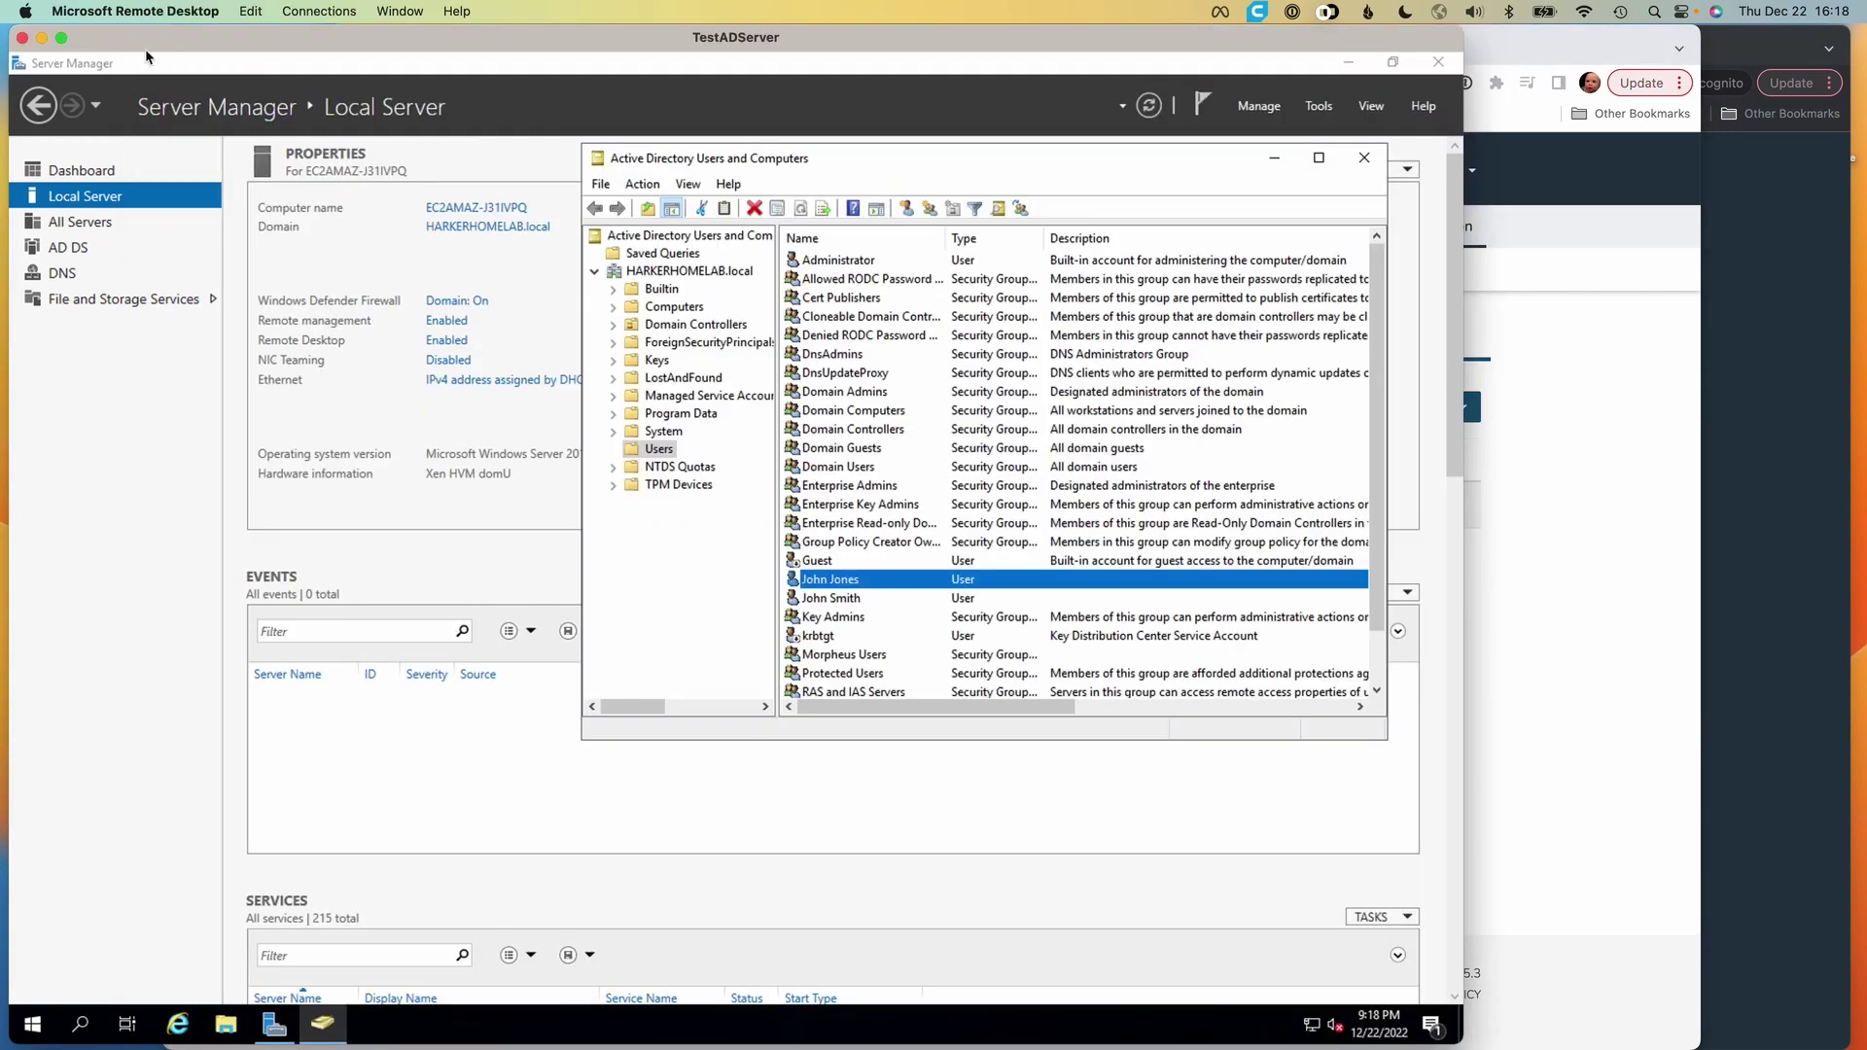
pyautogui.click(841, 600)
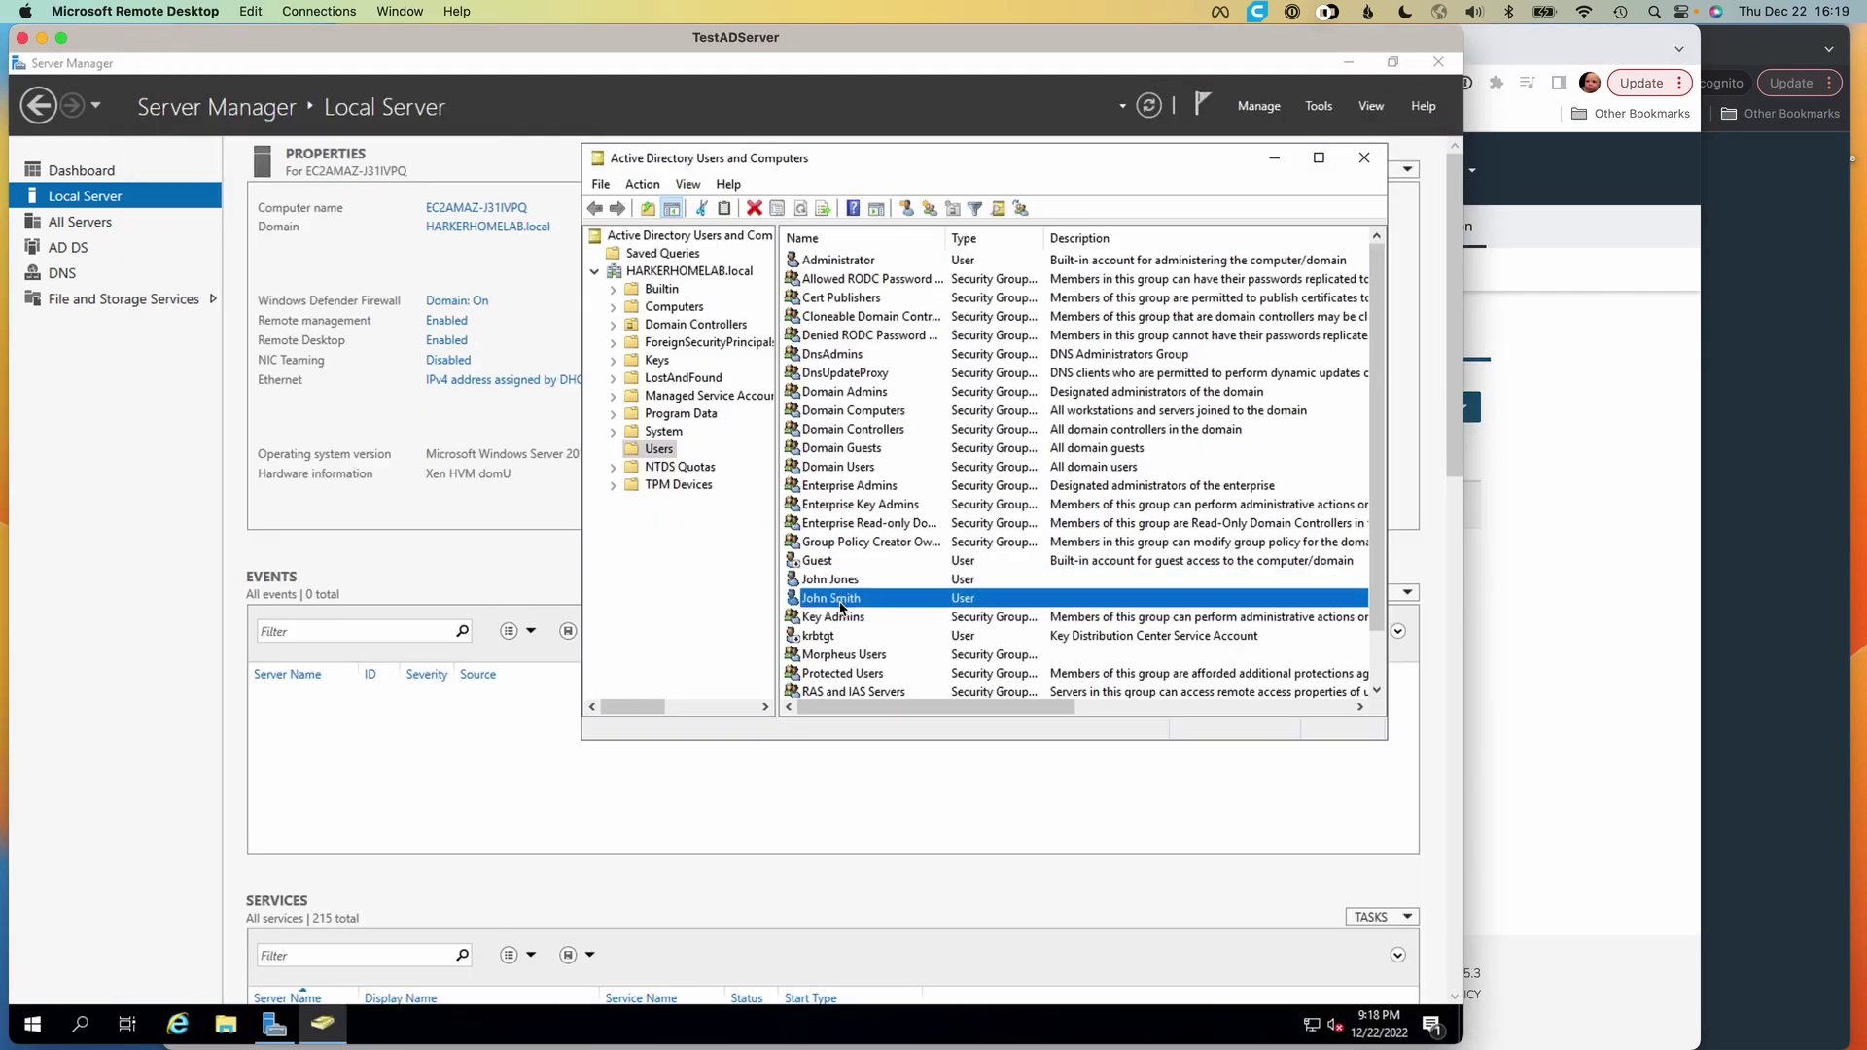
pyautogui.click(1750, 47)
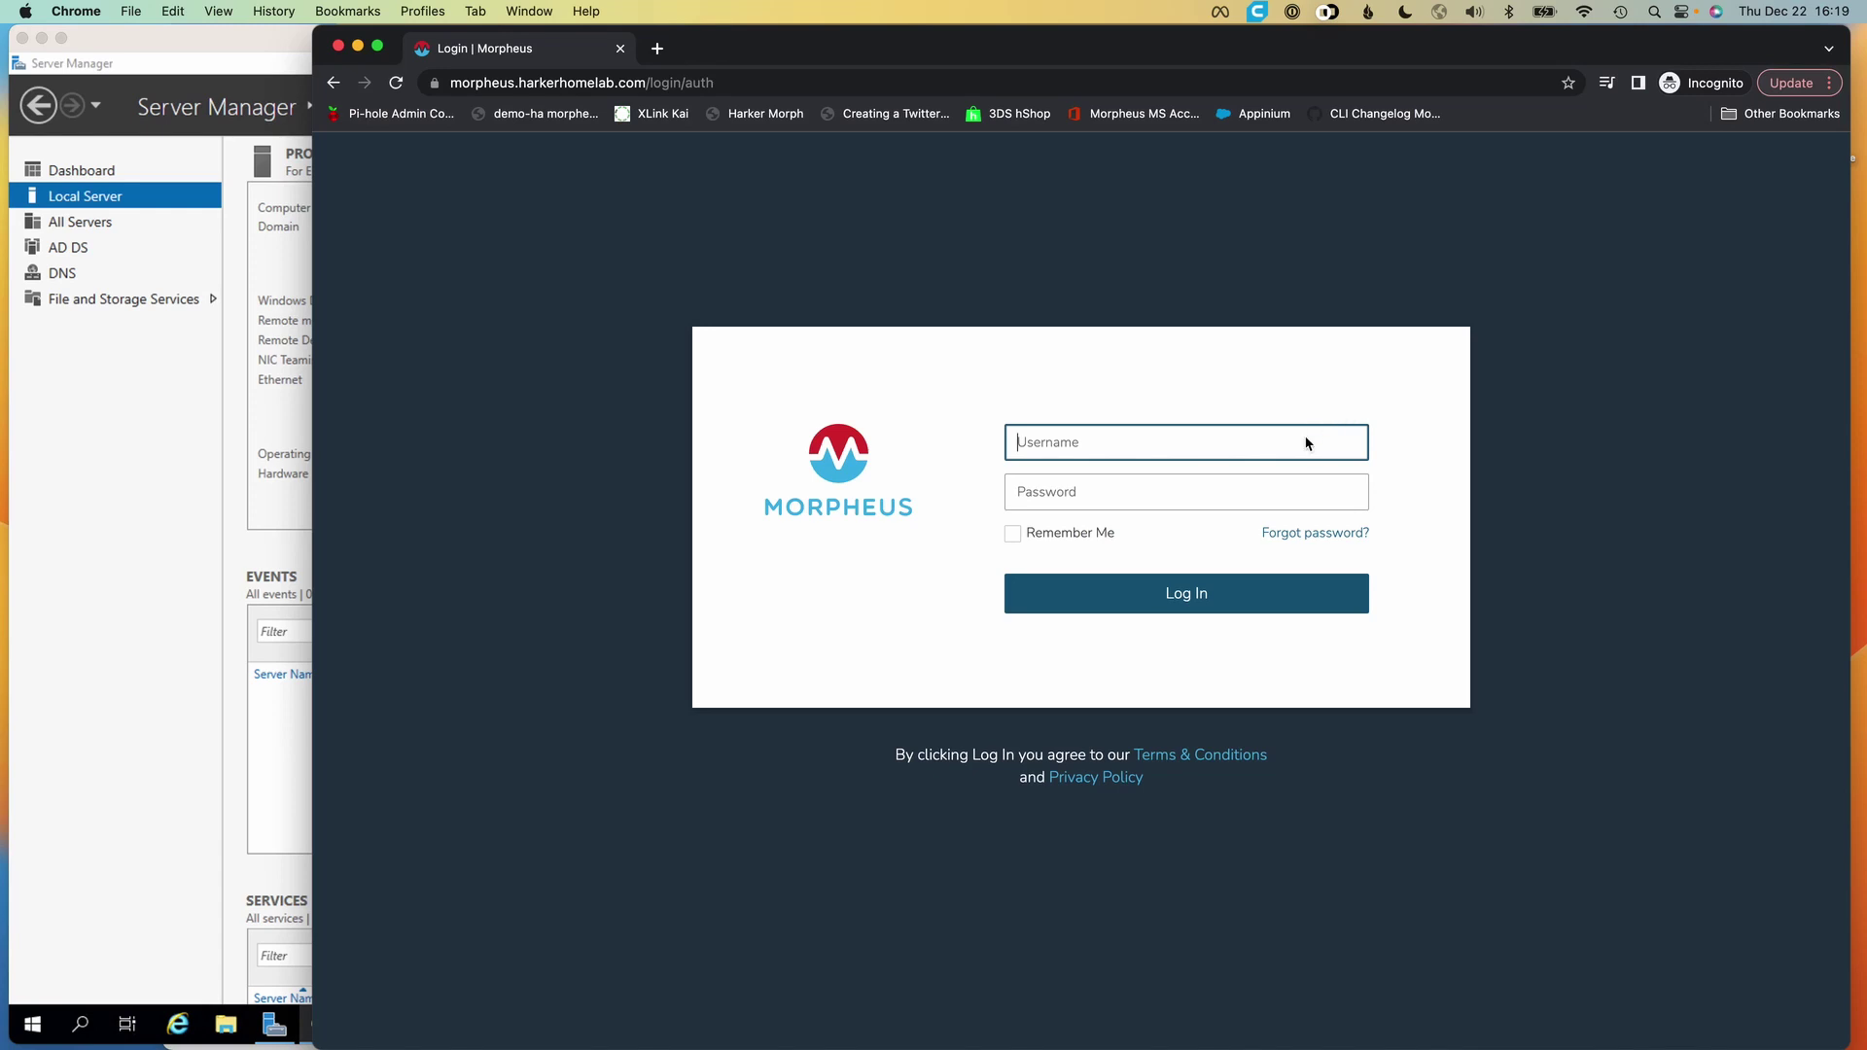
# Log in to Morpheus with the AD test user's username and password
pyautogui.click(1184, 443)
pyautogui.write('f')
pyautogui.press('BackSpace')
pyautogui.write('jsmith')
pyautogui.press('Tab')
pyautogui.write('••••••')
pyautogui.press('BackSpace')
pyautogui.press('BackSpace')
pyautogui.press('BackSpace')
pyautogui.press('BackSpace')
pyautogui.press('BackSpace')
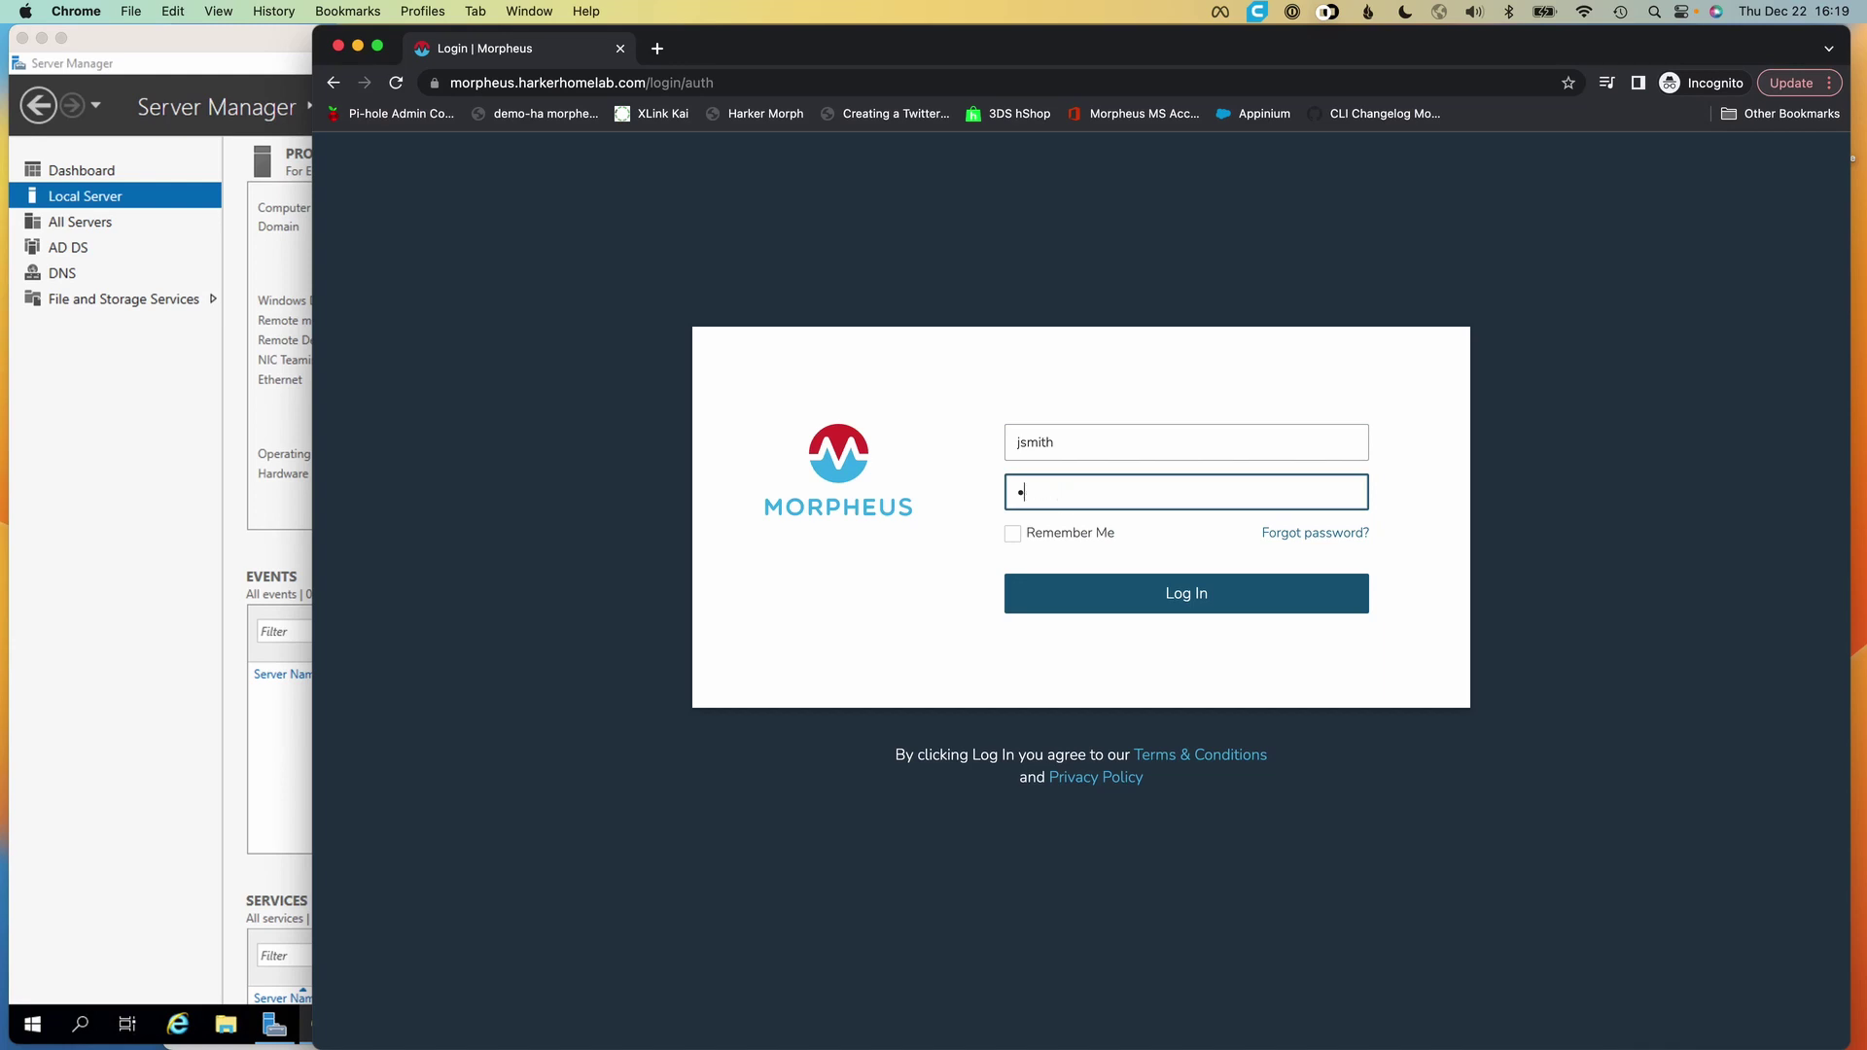
pyautogui.write('••••••••')
pyautogui.press('Return')
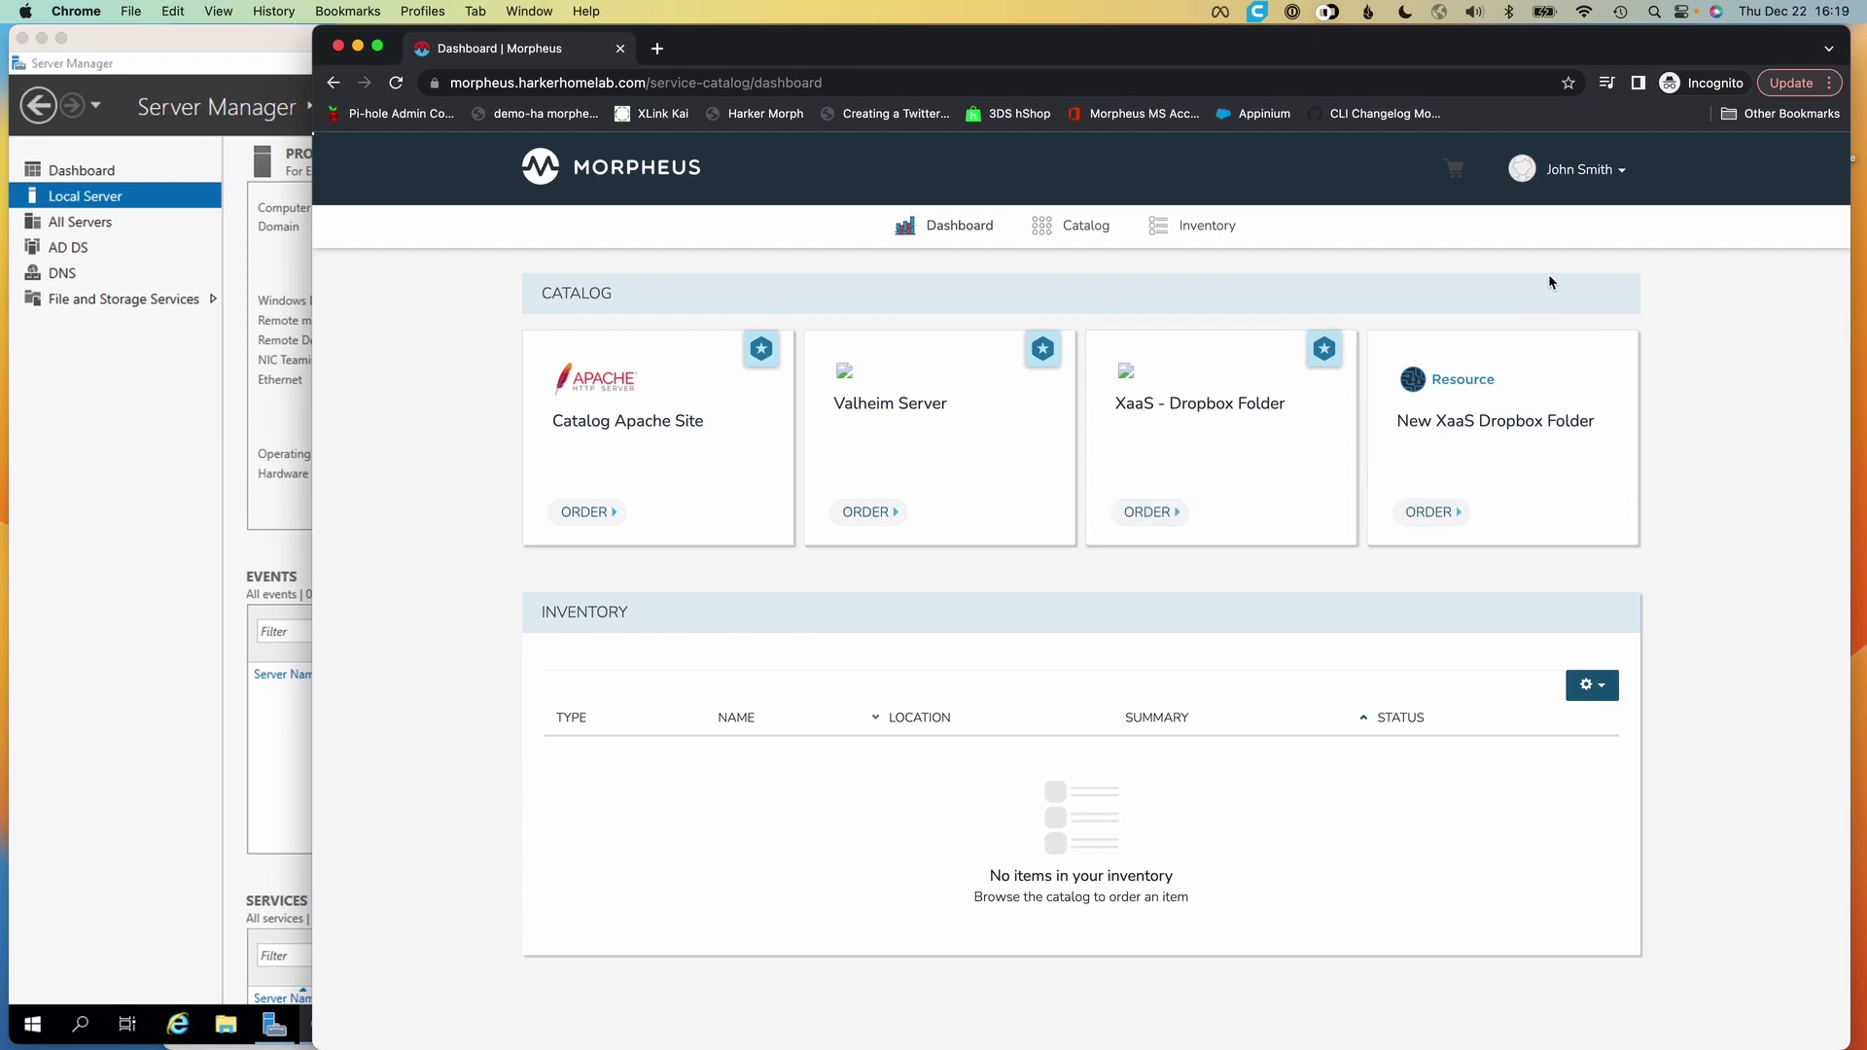
# Switch to the Standard persona and view the auto-created AD user with Azra Catalog User and System Admin roles
pyautogui.click(1579, 175)
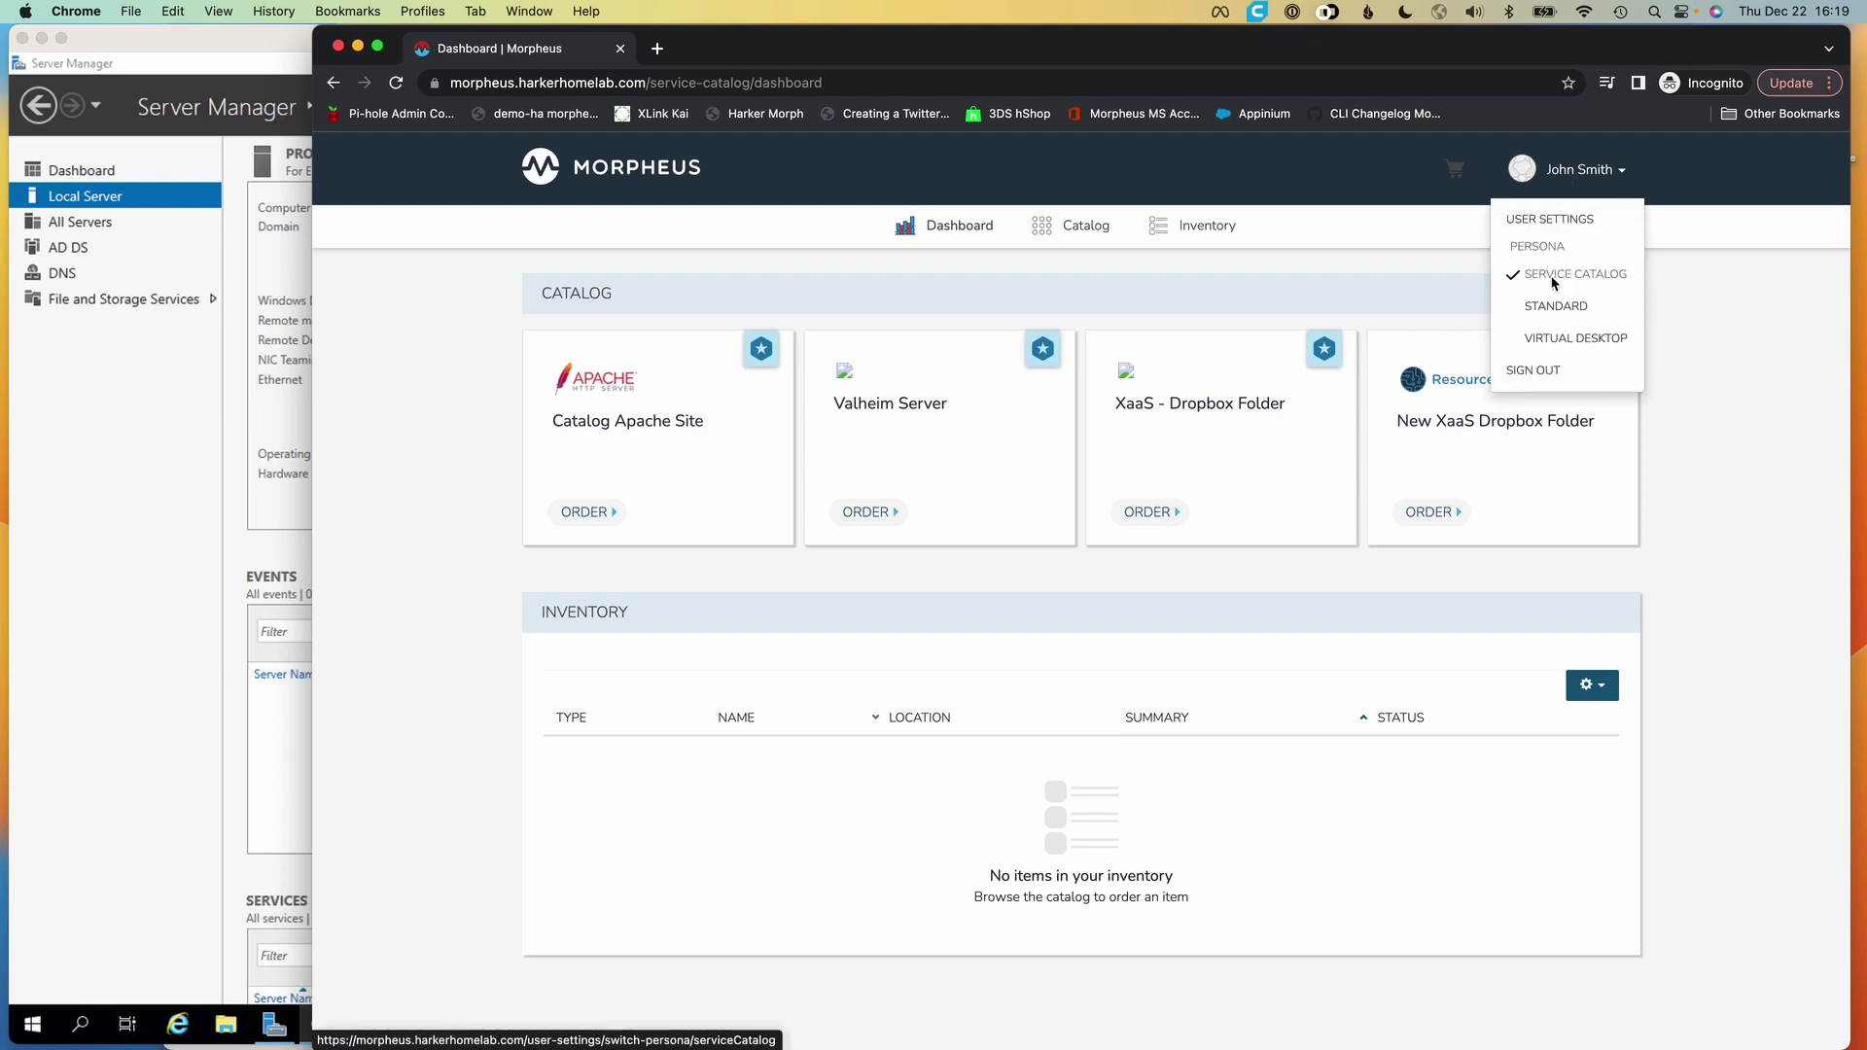
pyautogui.click(1558, 305)
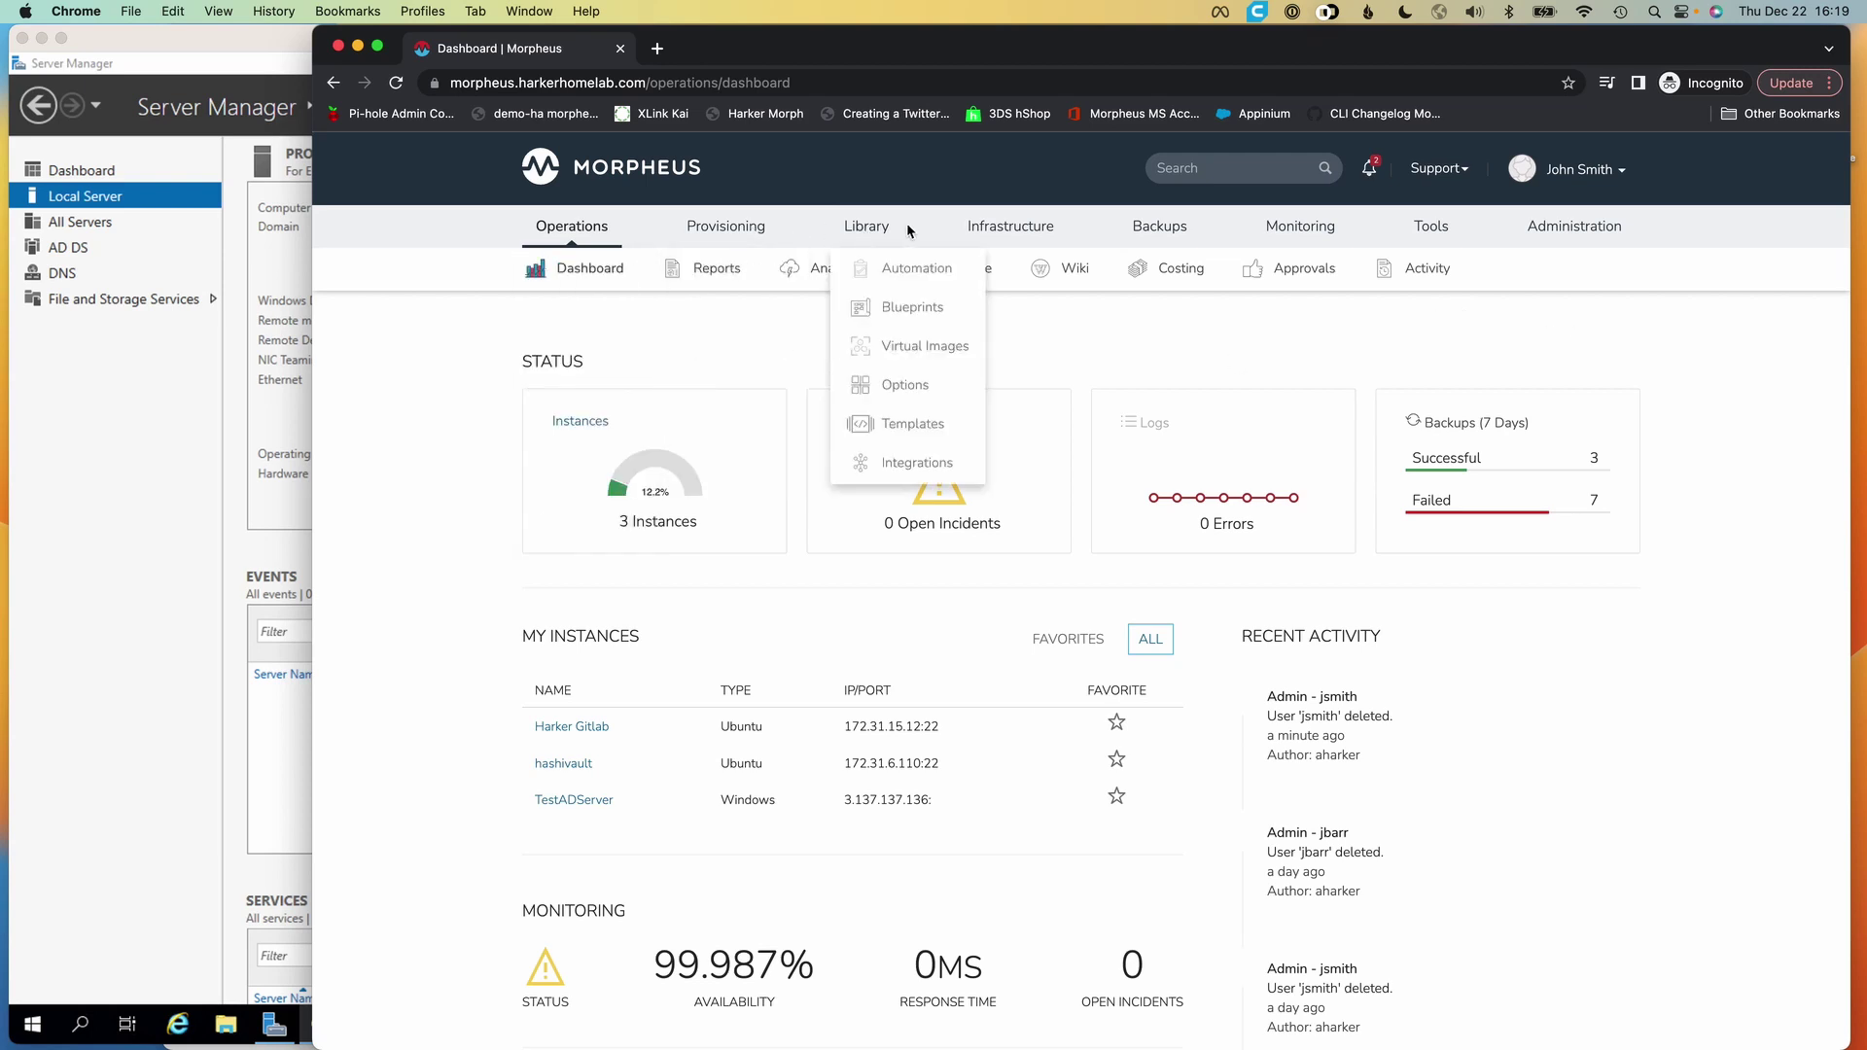
pyautogui.moveTo(1557, 232)
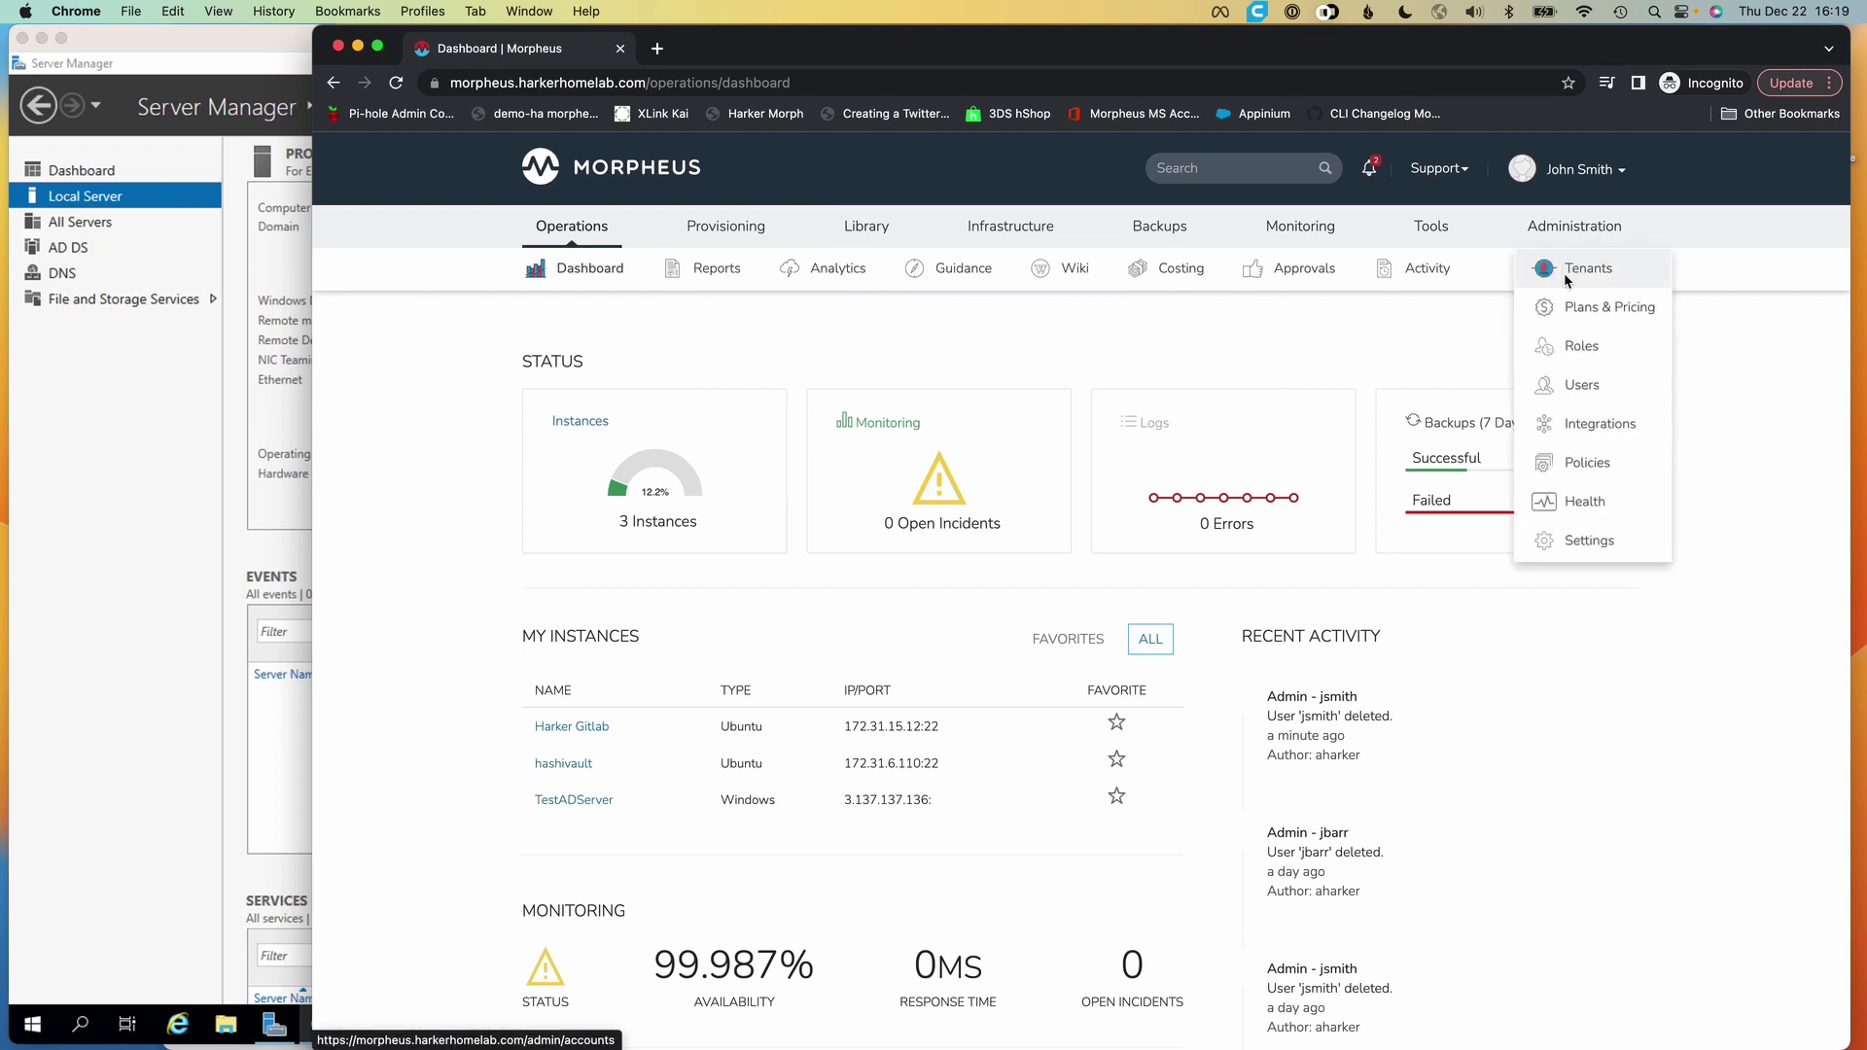
pyautogui.click(1583, 395)
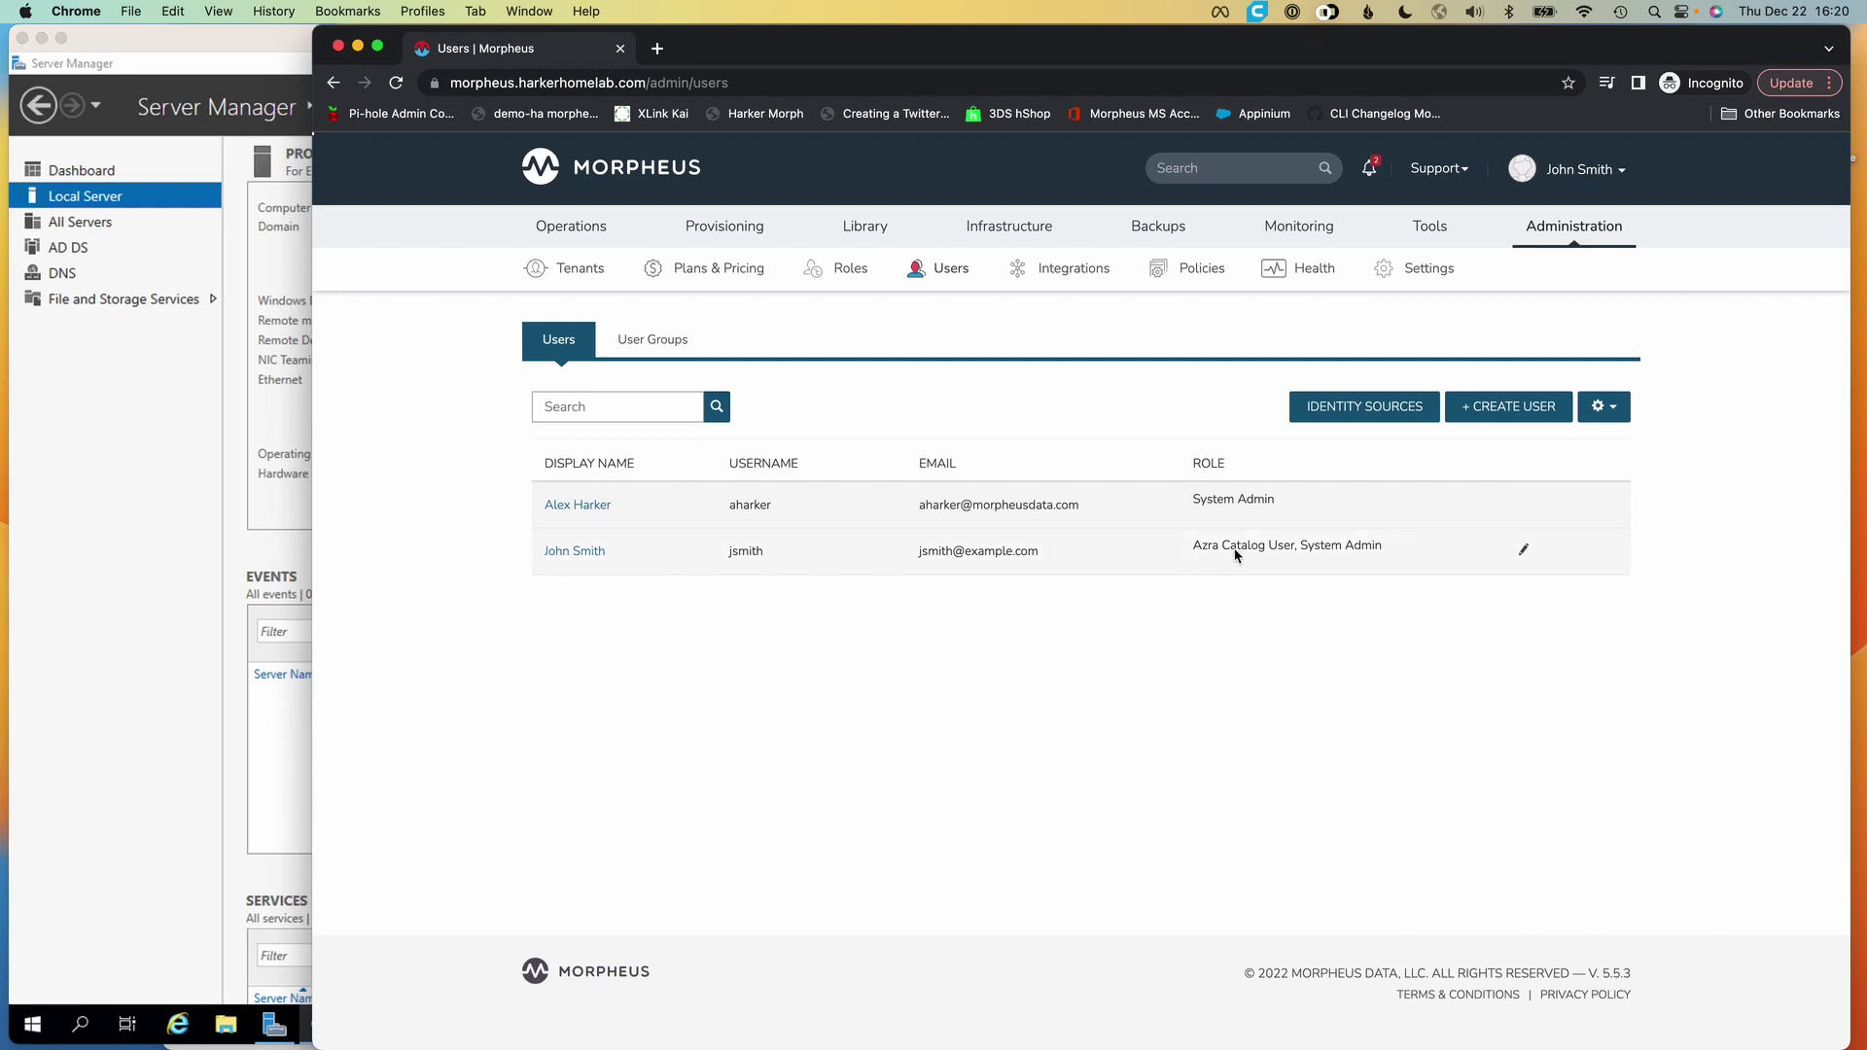
pyautogui.moveTo(1193, 545); pyautogui.dragTo(1294, 546)
pyautogui.moveTo(1301, 543); pyautogui.dragTo(1384, 551)
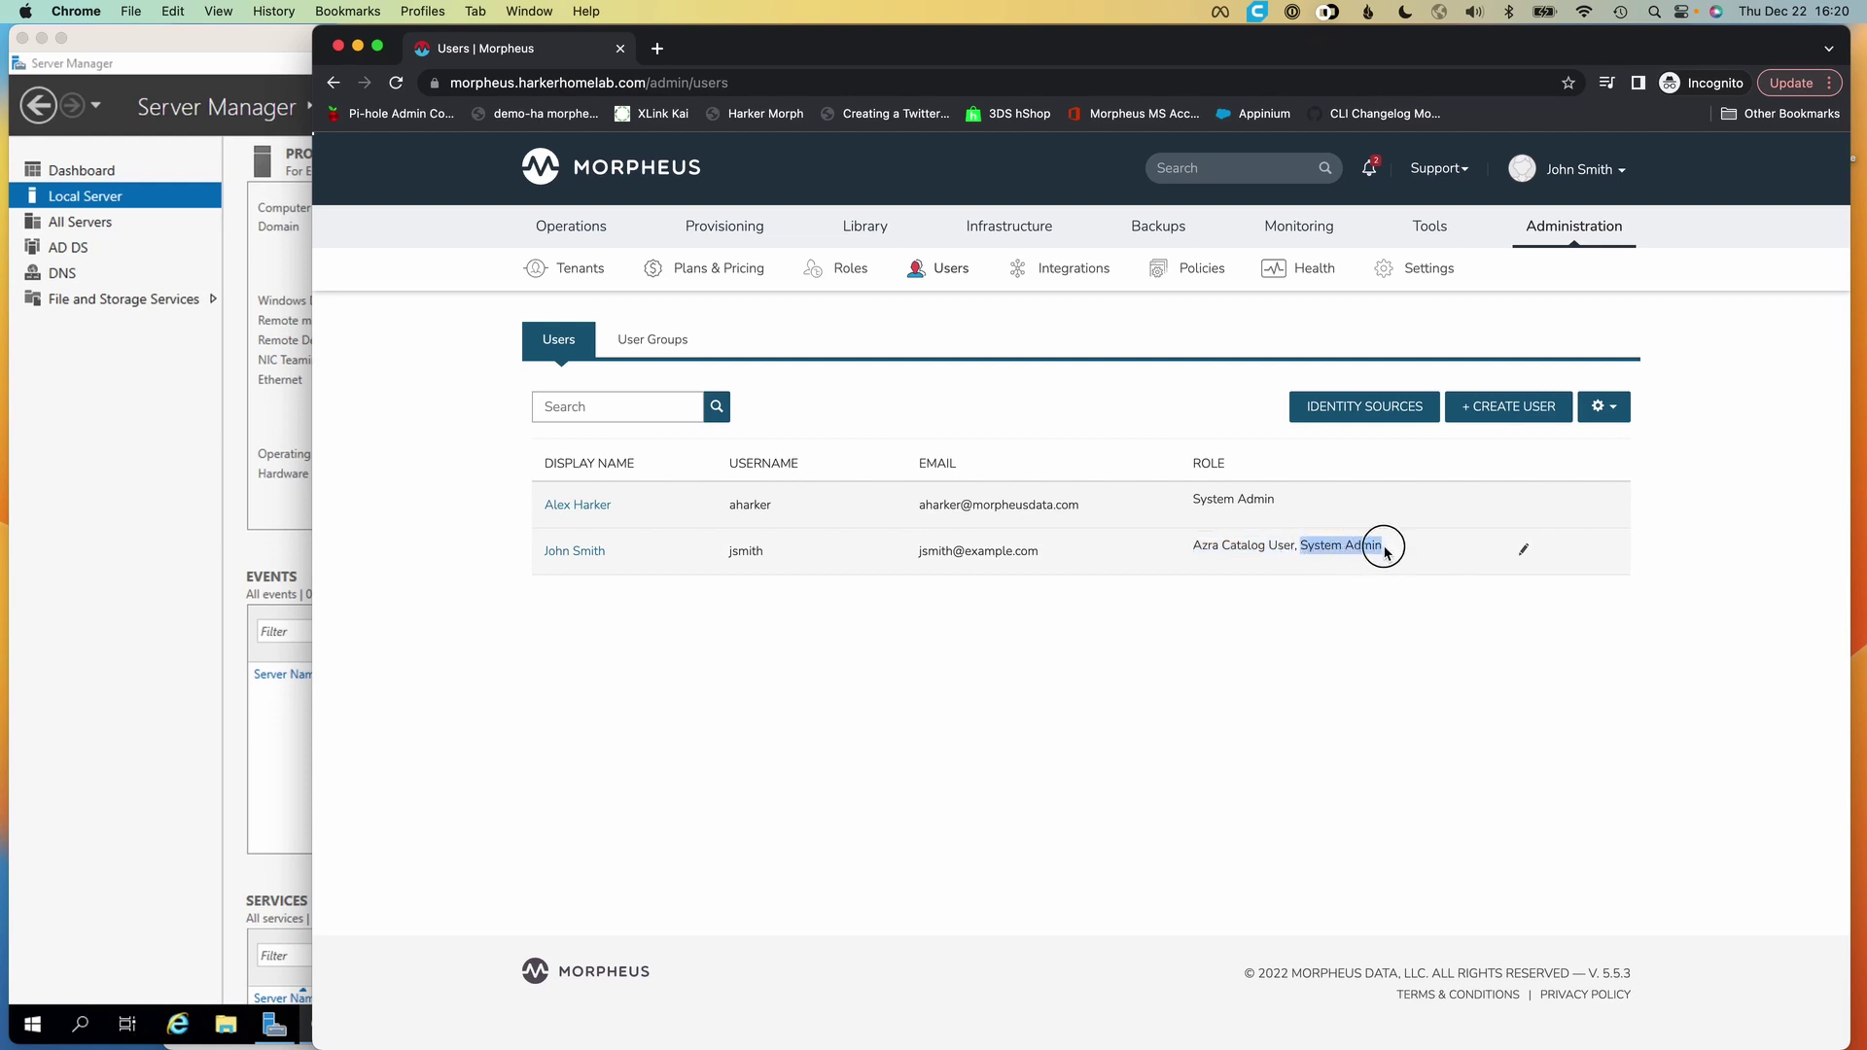
pyautogui.click(1386, 610)
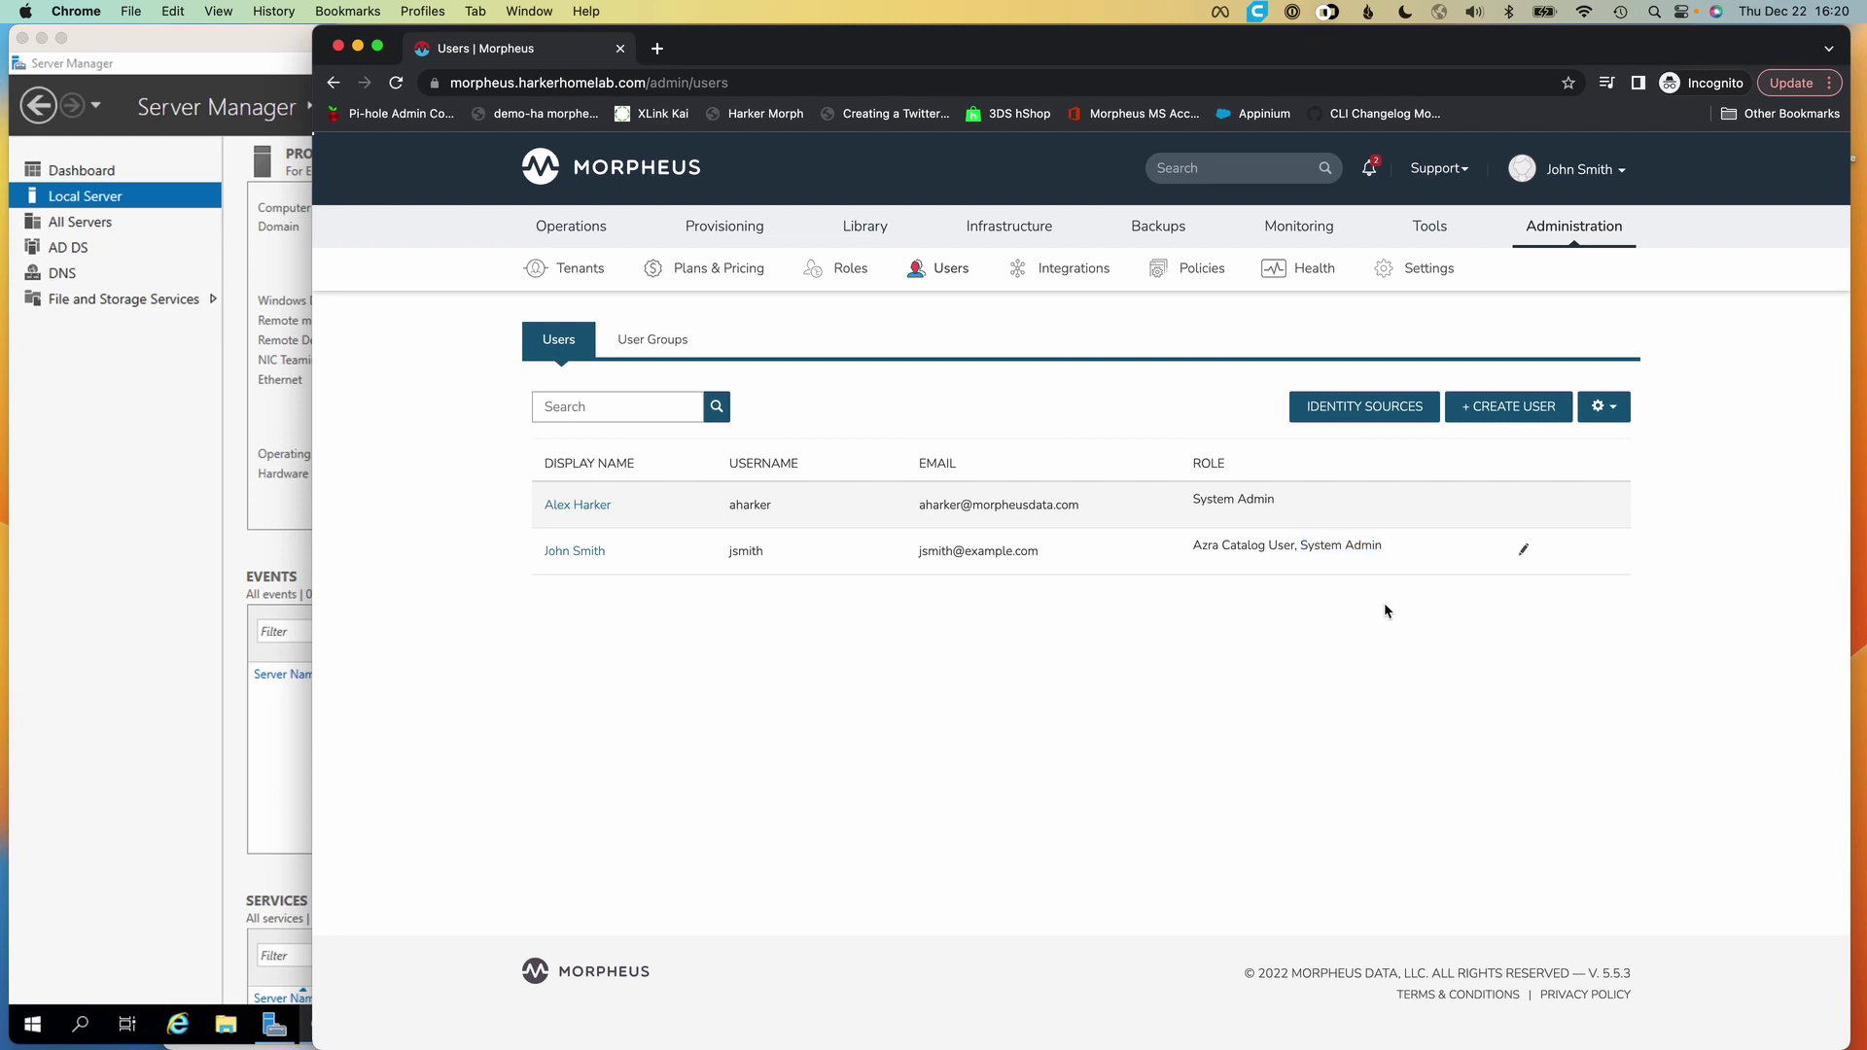